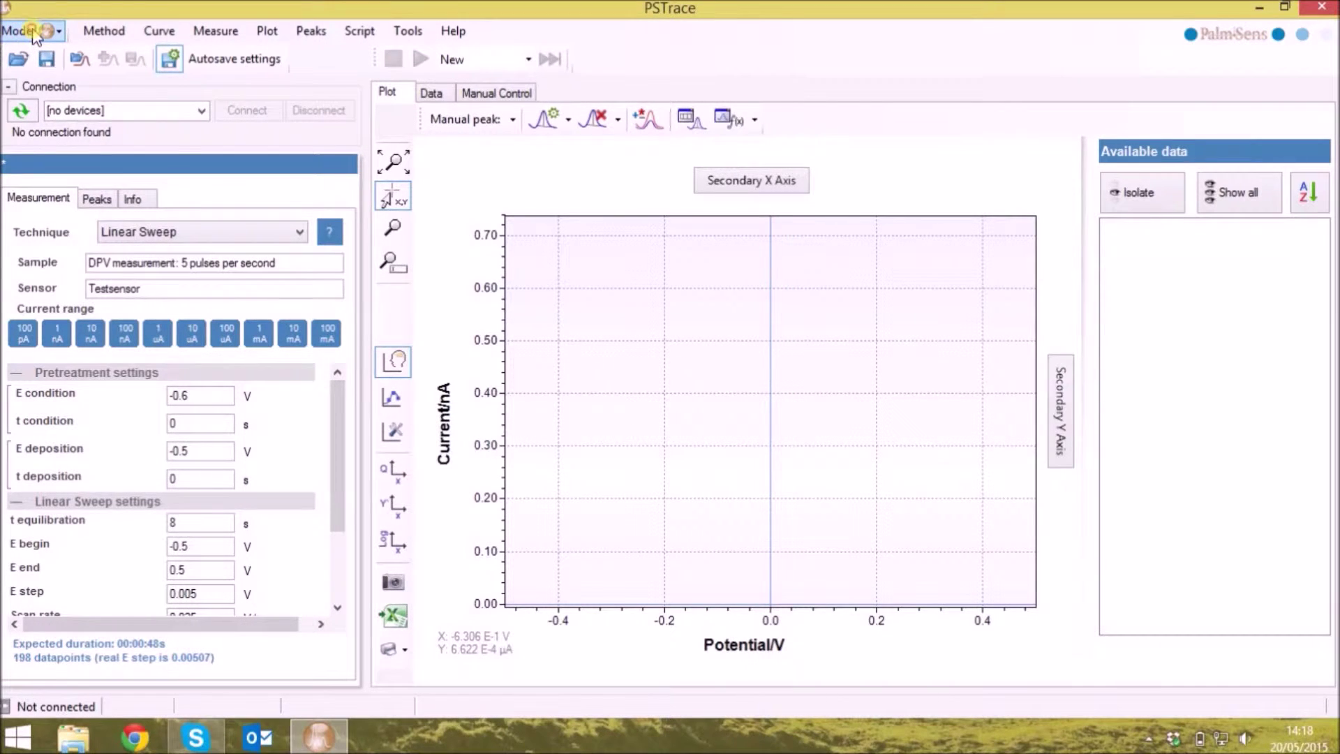
pyautogui.click(16, 32)
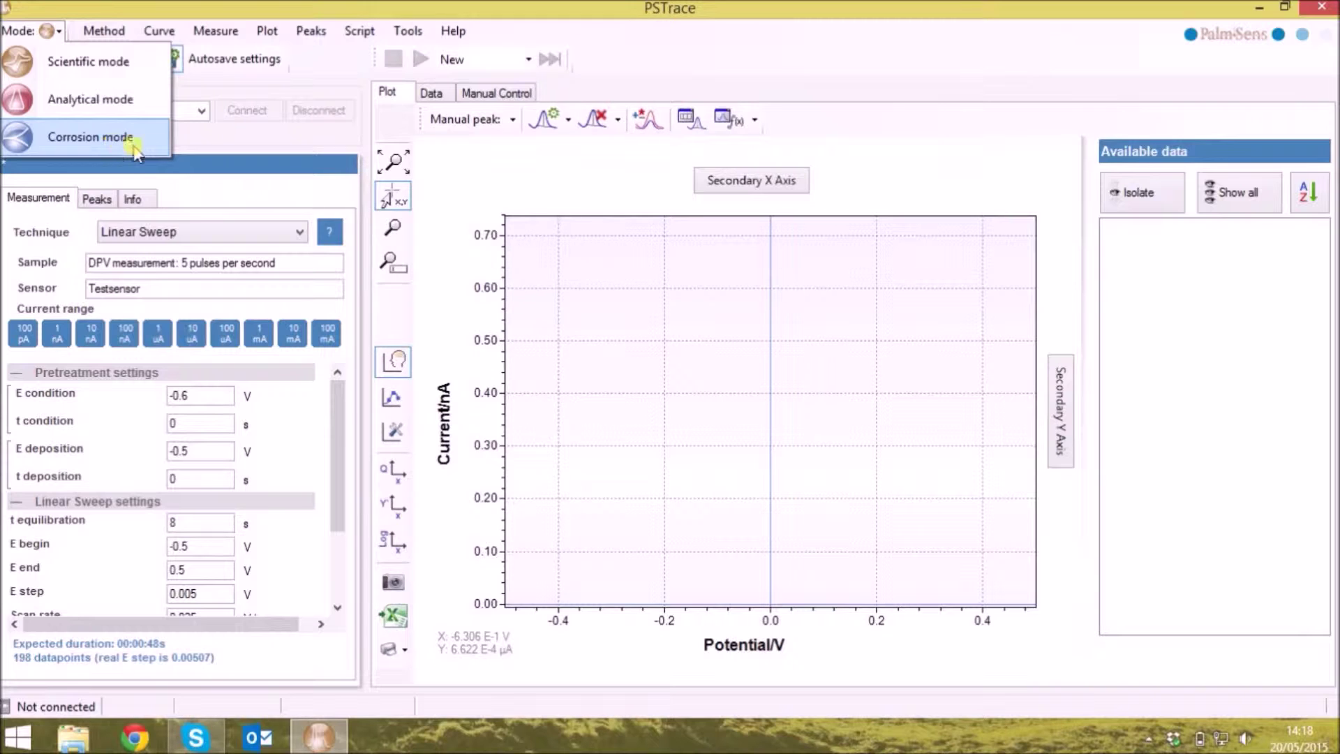
pyautogui.click(474, 187)
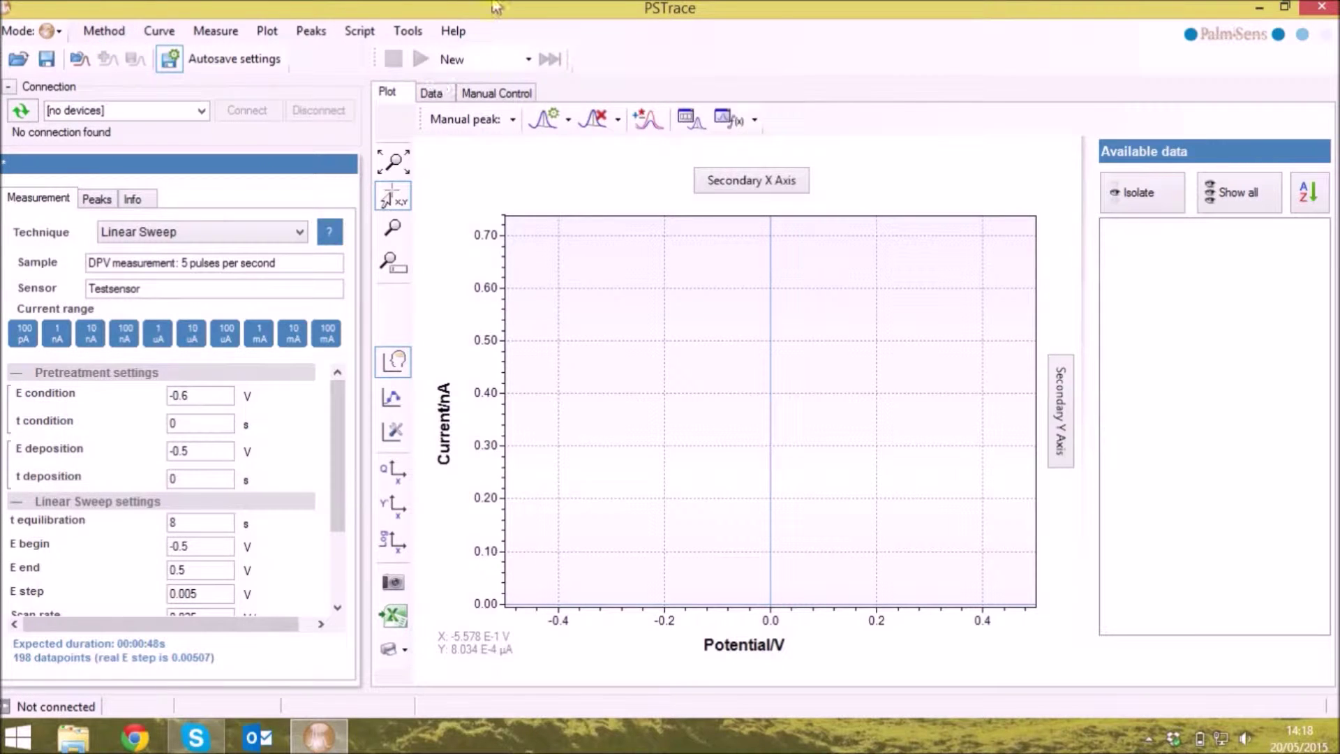
# Load the Corrosion method file from the PSData folder
pyautogui.click(120, 35)
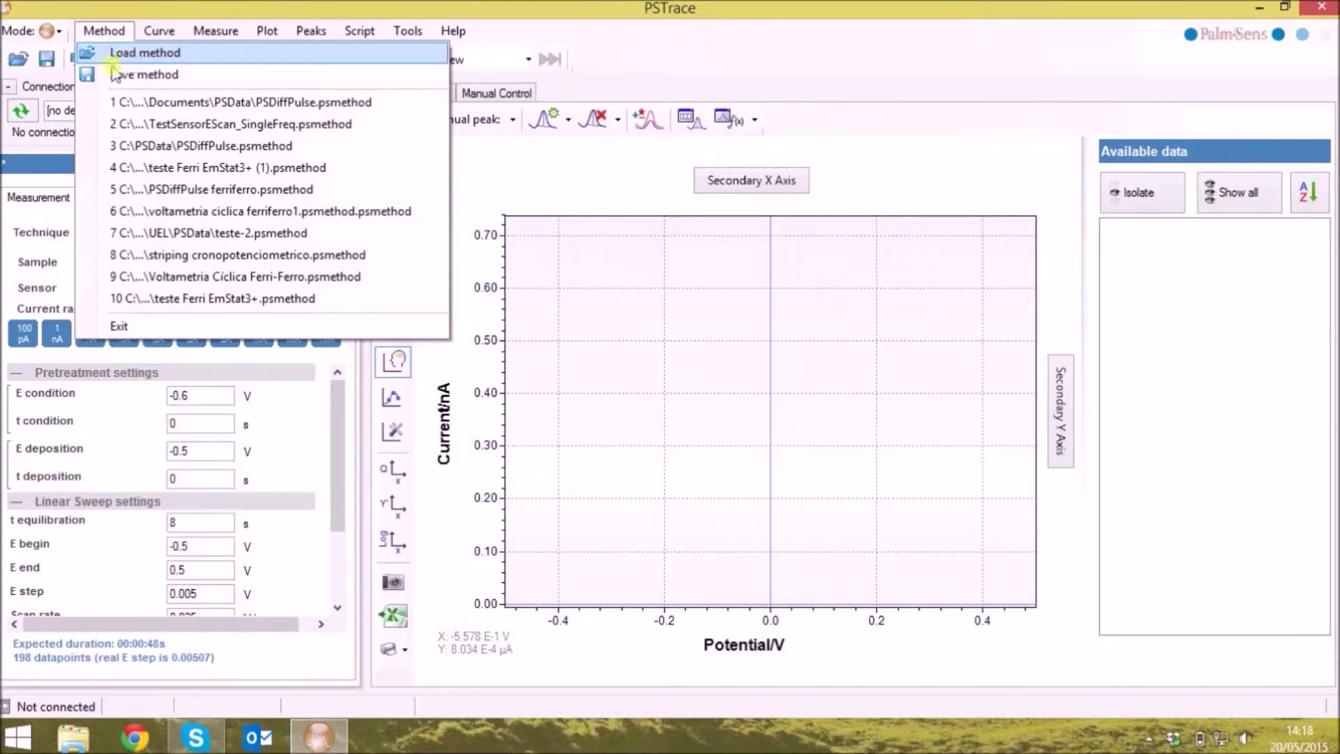
pyautogui.click(148, 54)
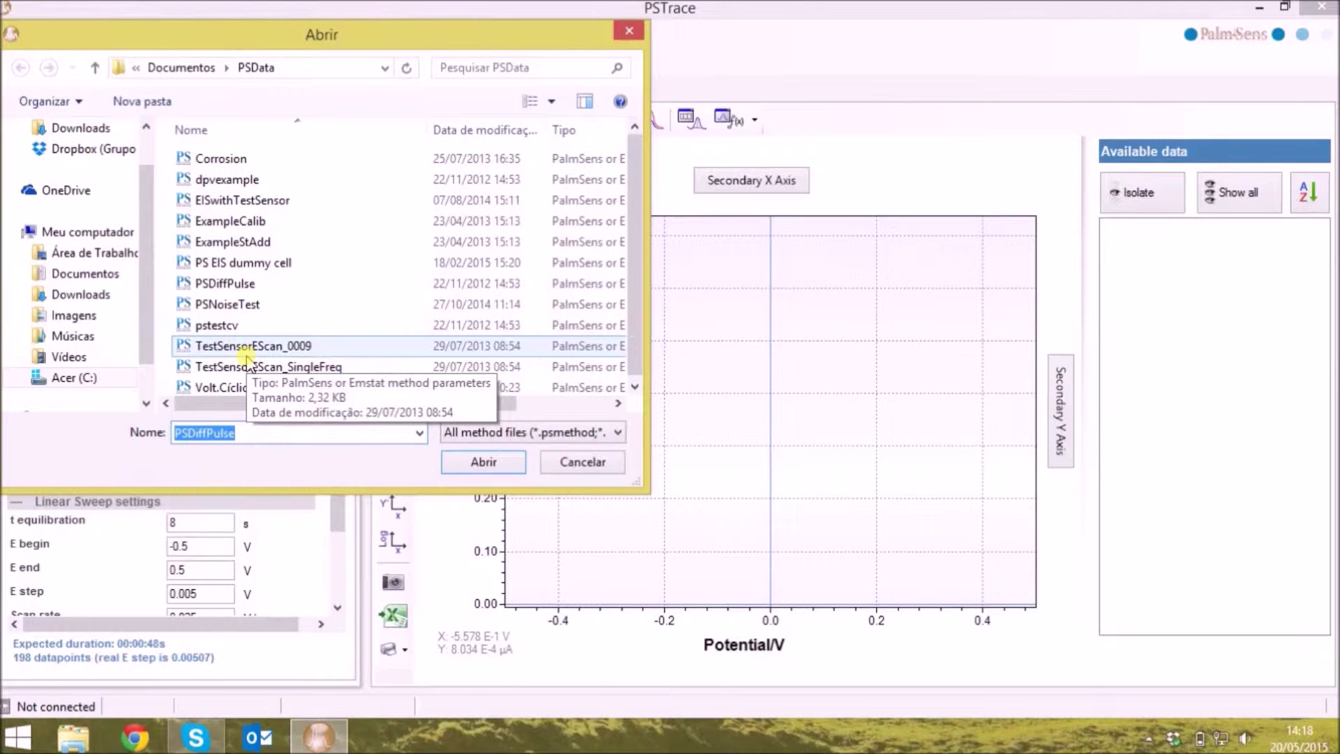
pyautogui.click(208, 158)
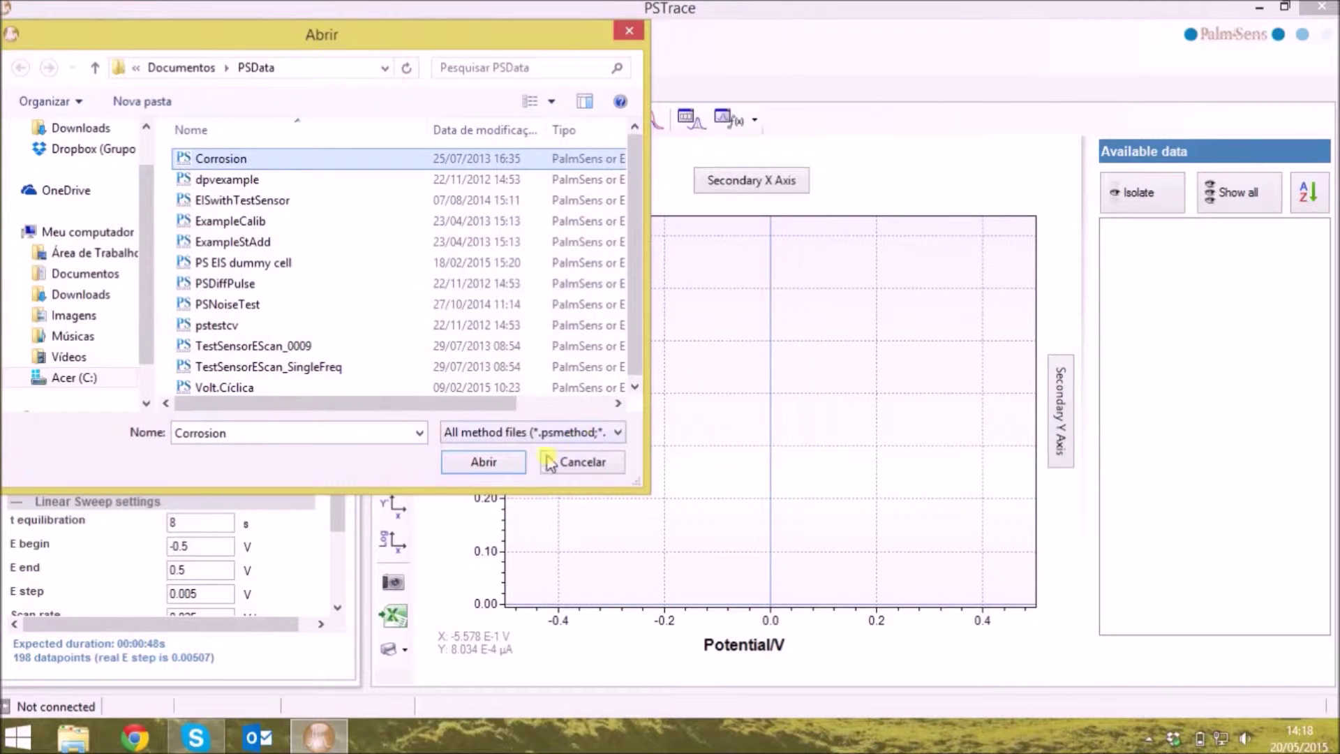
pyautogui.click(509, 463)
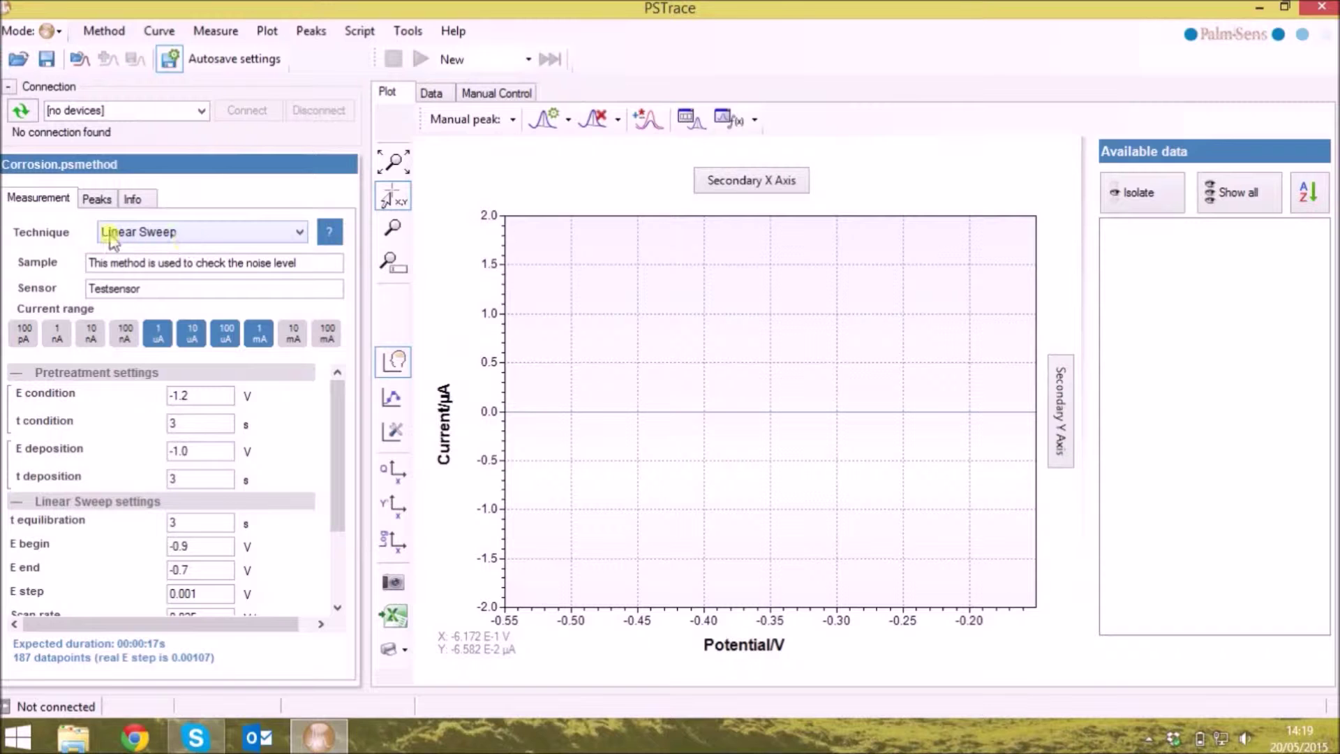
# Enable the 10 nA, 100 nA, 10 mA and 100 mA current ranges for the Linear Sweep method
pyautogui.moveTo(342, 475); pyautogui.dragTo(328, 427)
pyautogui.click(91, 332)
pyautogui.click(124, 333)
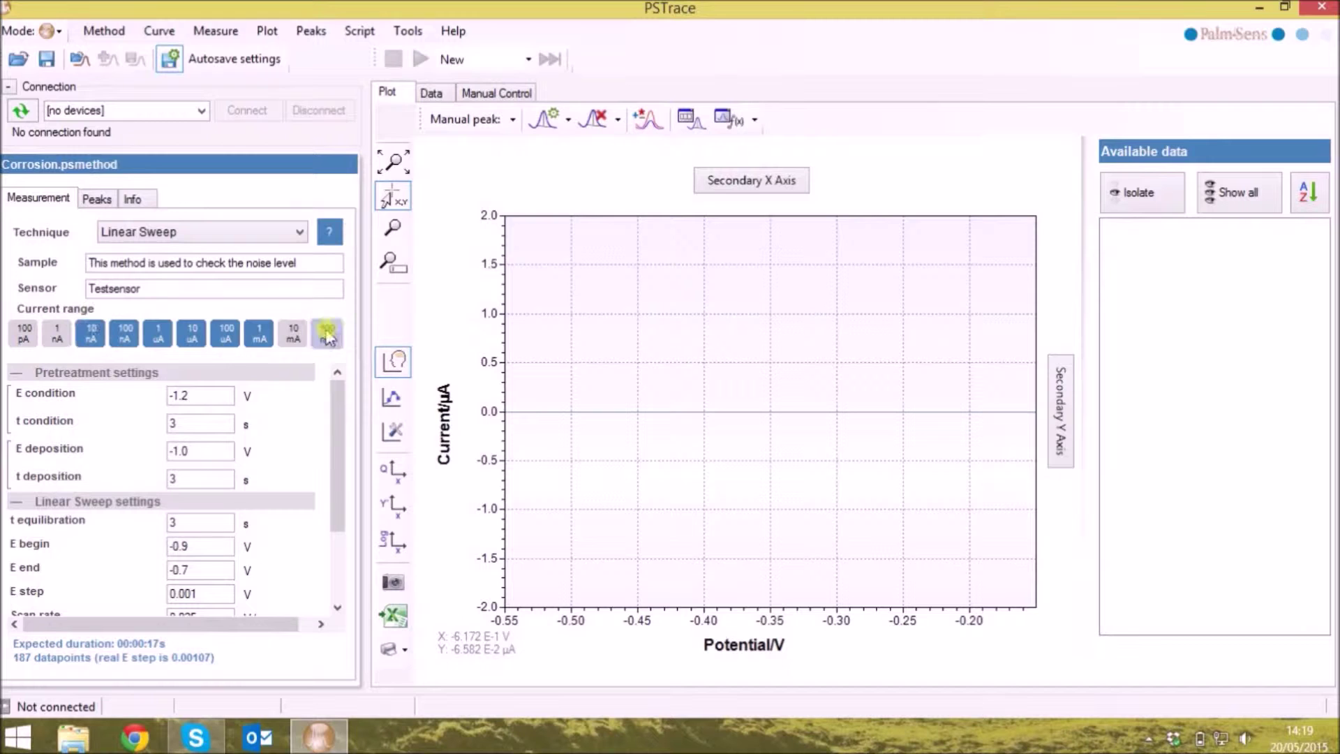
pyautogui.click(294, 333)
pyautogui.click(327, 333)
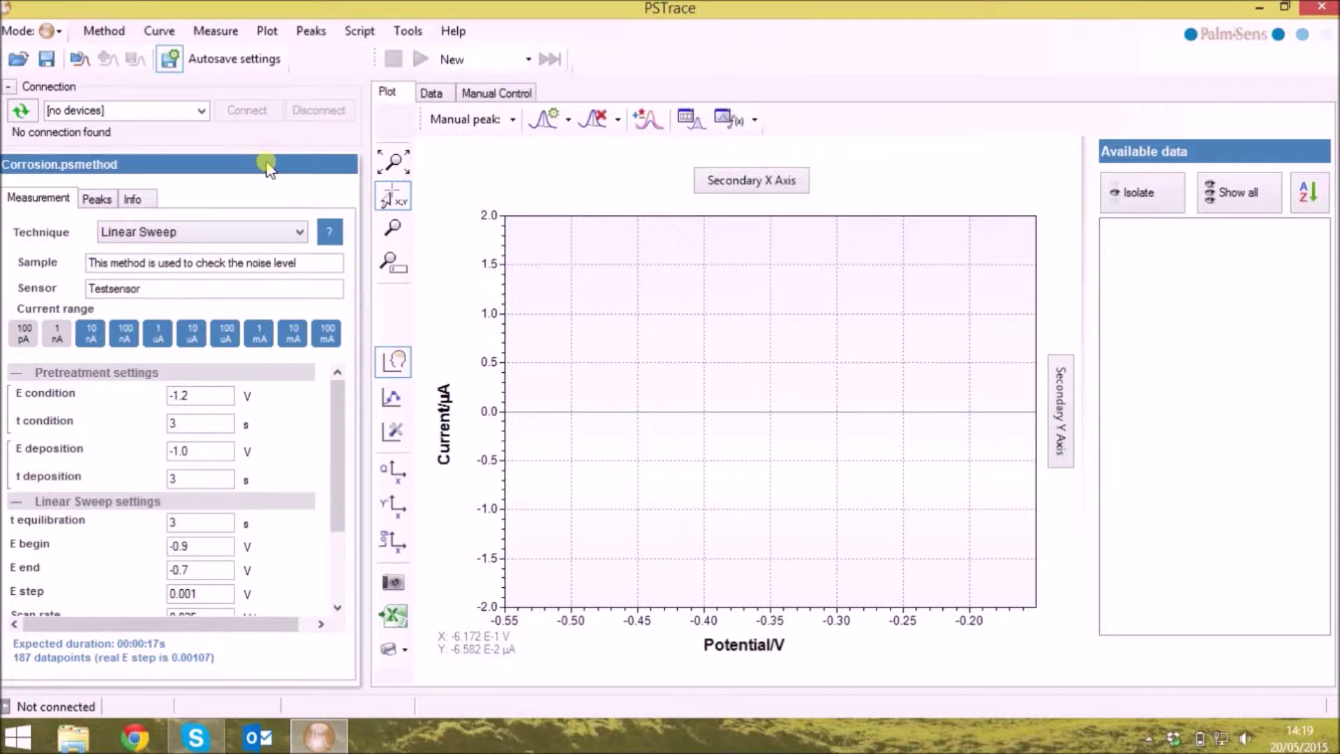
# Save the modified method in the PSData folder as Corrosion1
pyautogui.click(94, 32)
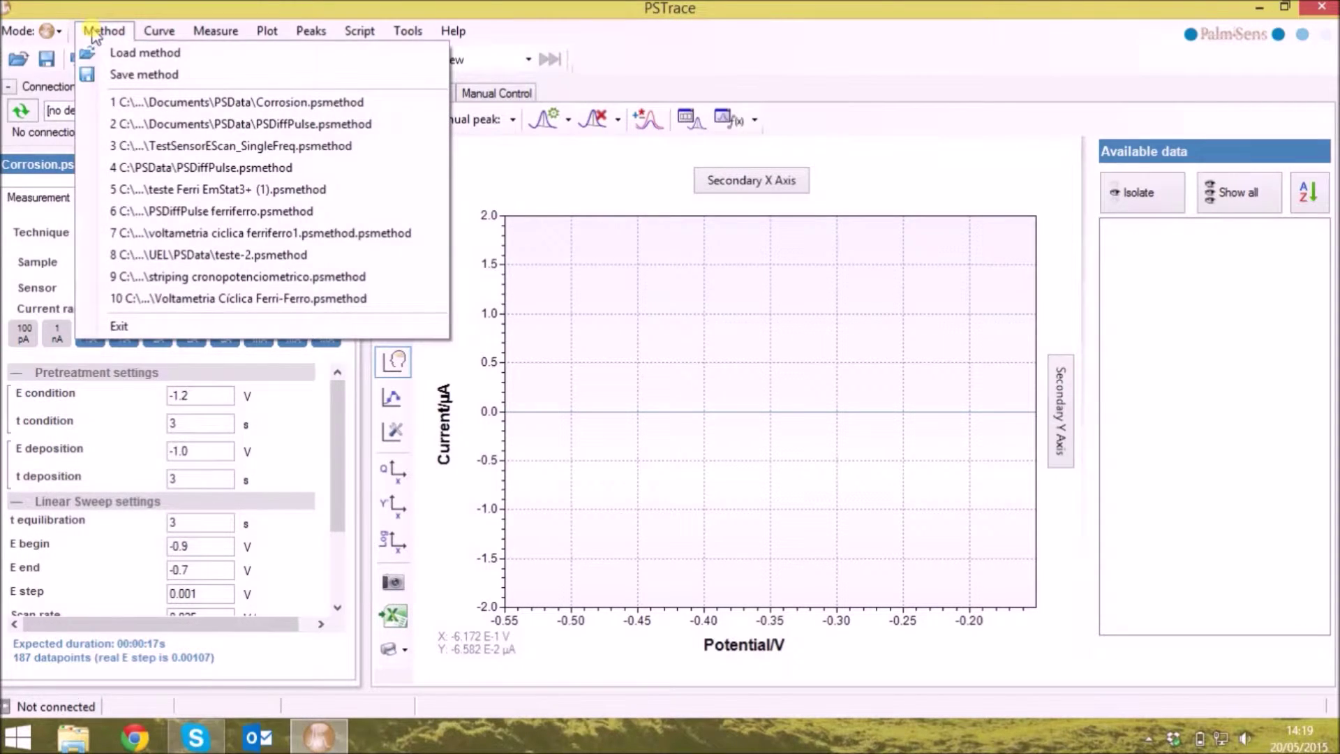
pyautogui.click(117, 72)
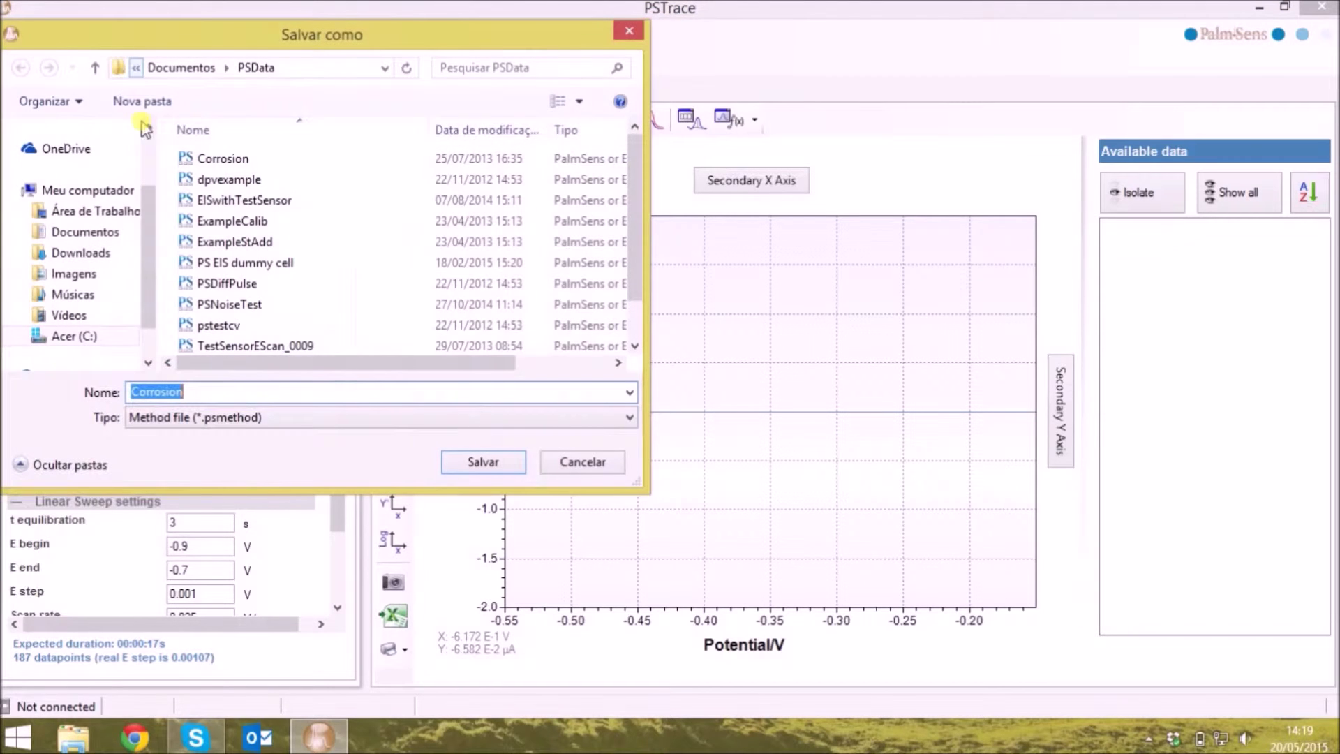
pyautogui.click(216, 395)
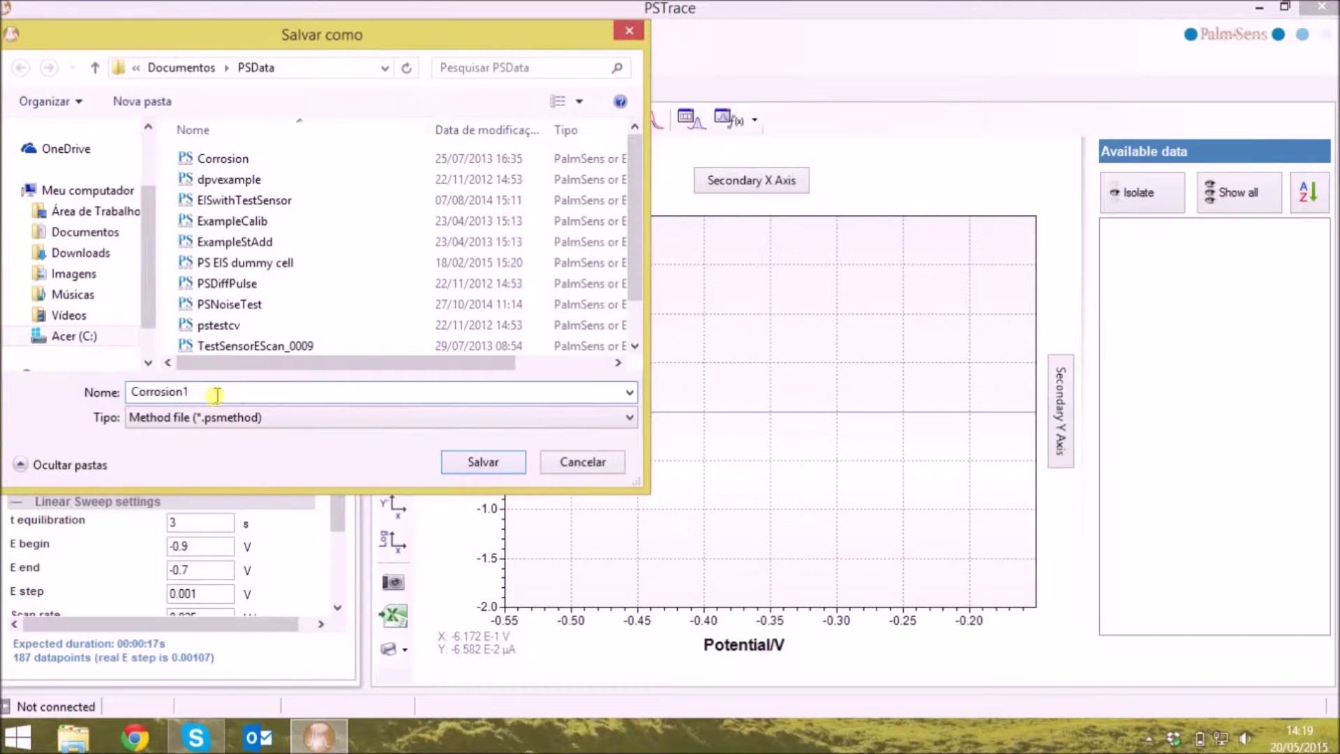
pyautogui.click(483, 462)
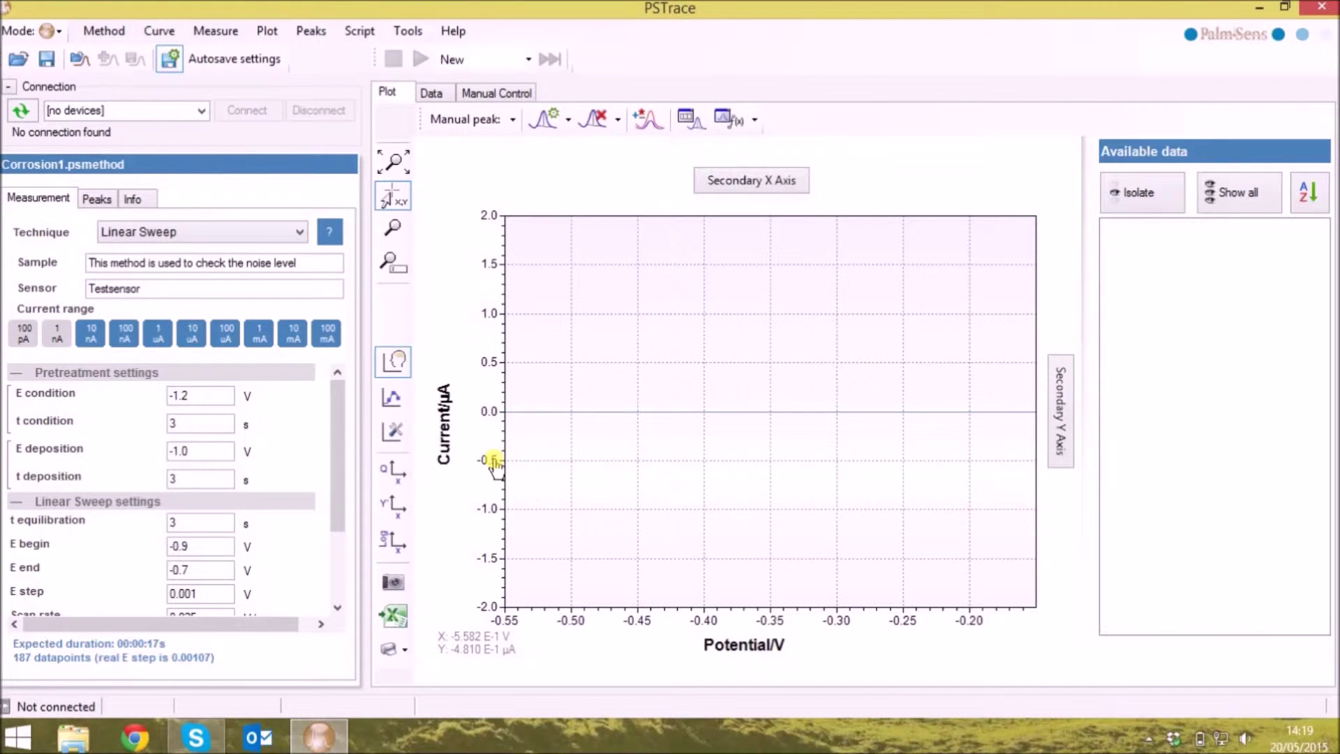
# Load the Corrosion curve from the PSData folder and rescale the plot to fit it
pyautogui.click(160, 32)
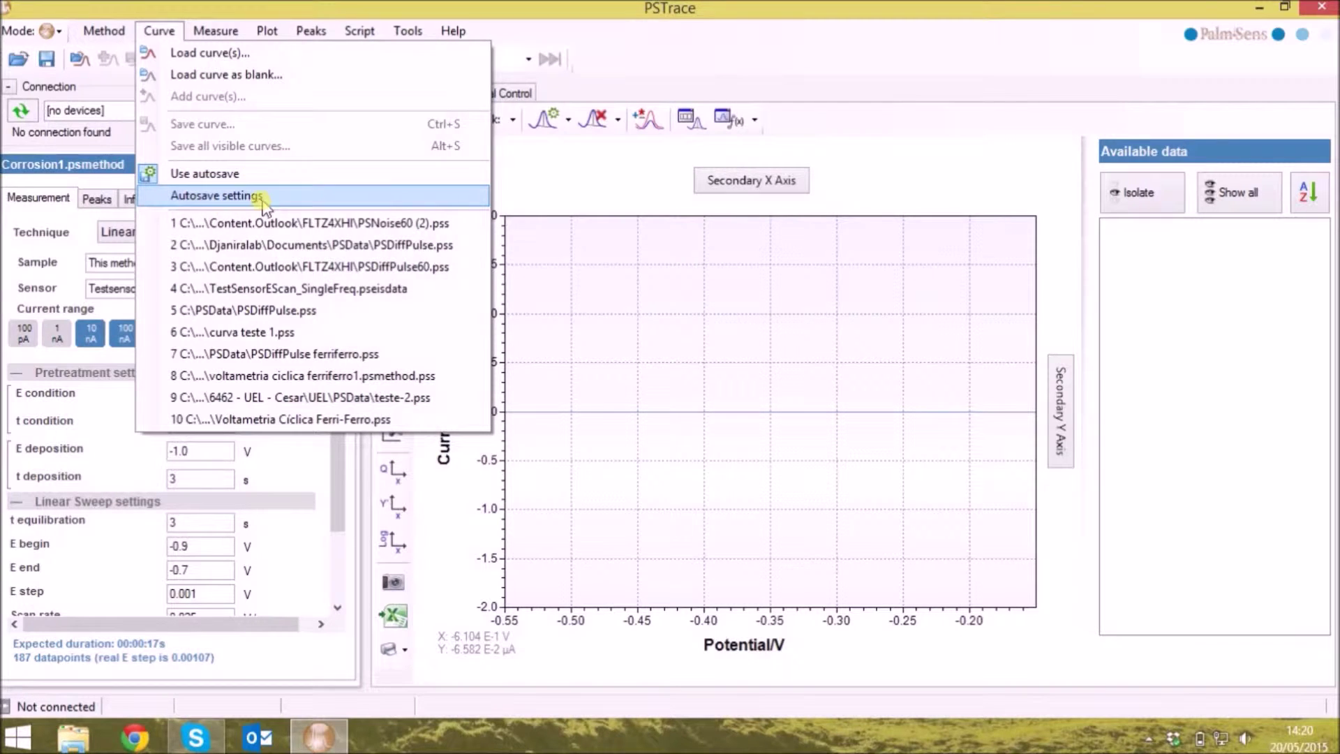
pyautogui.click(225, 54)
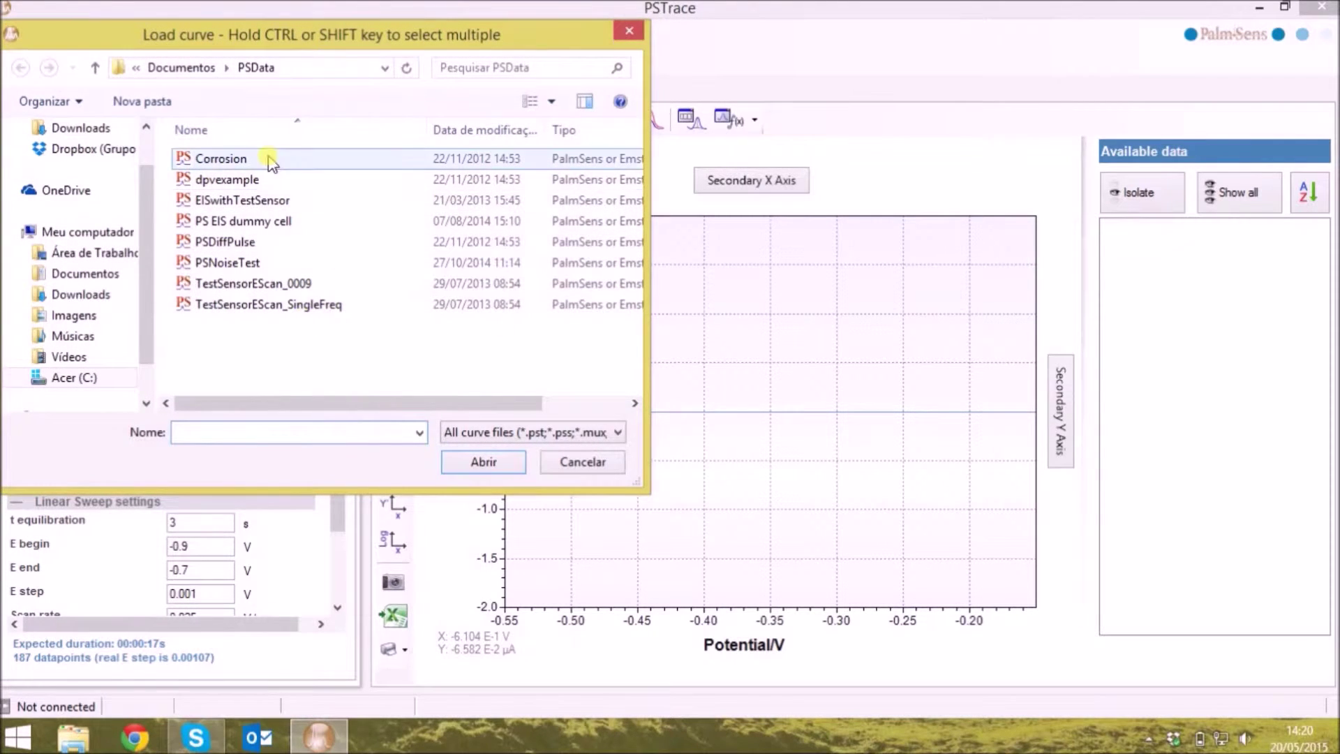
pyautogui.click(216, 158)
pyautogui.click(474, 463)
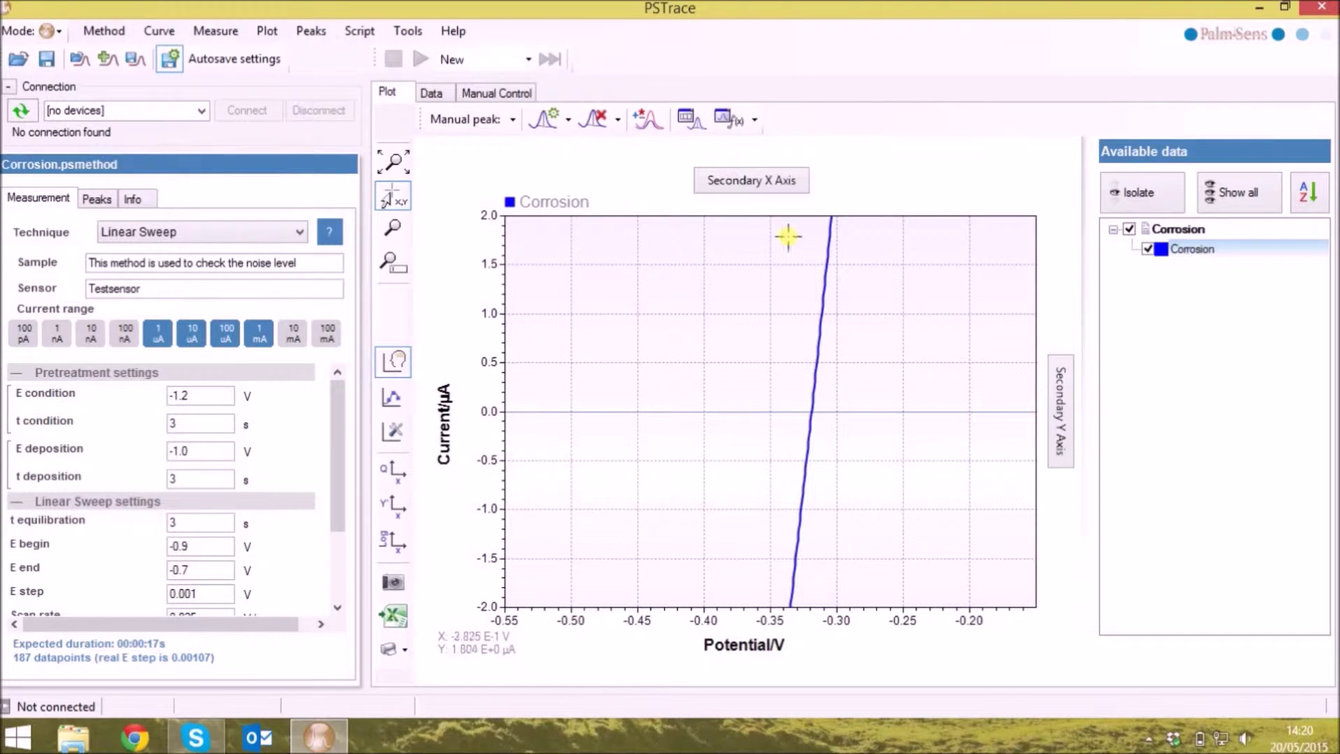
pyautogui.click(392, 169)
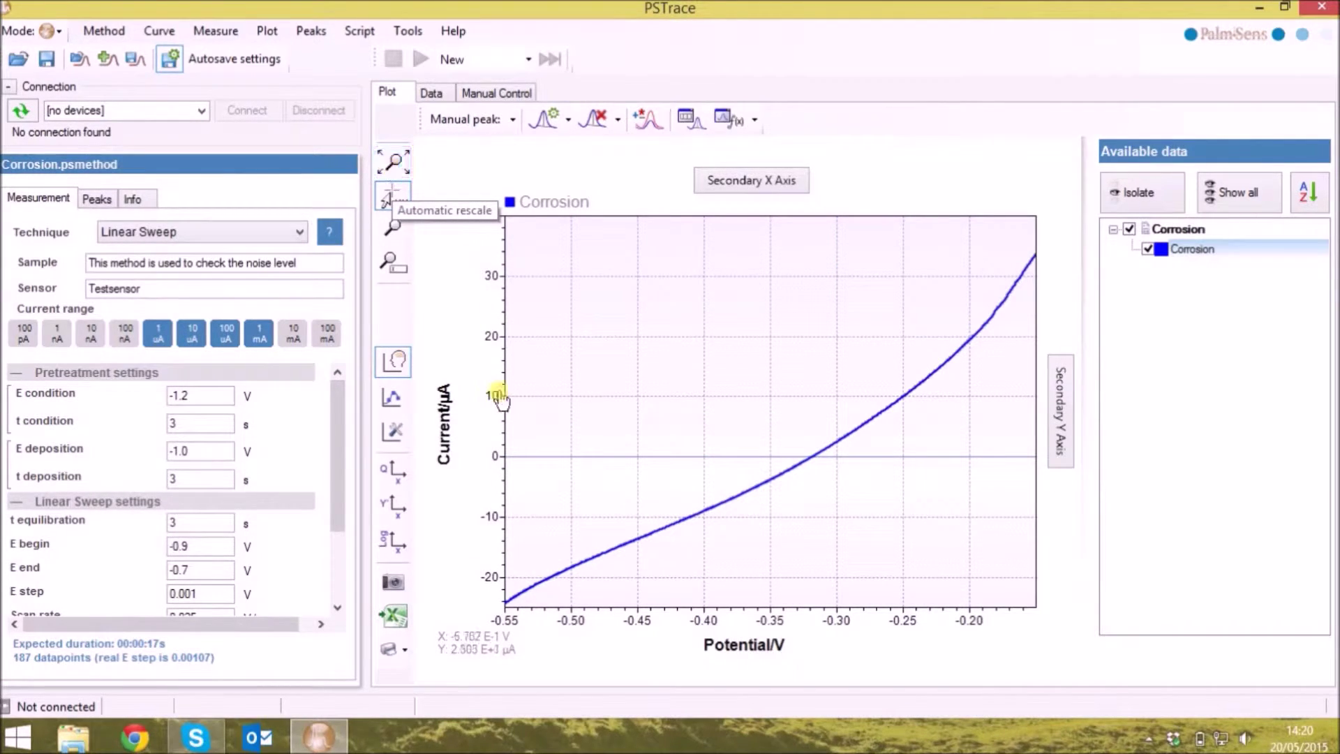
pyautogui.moveTo(1339, 1)
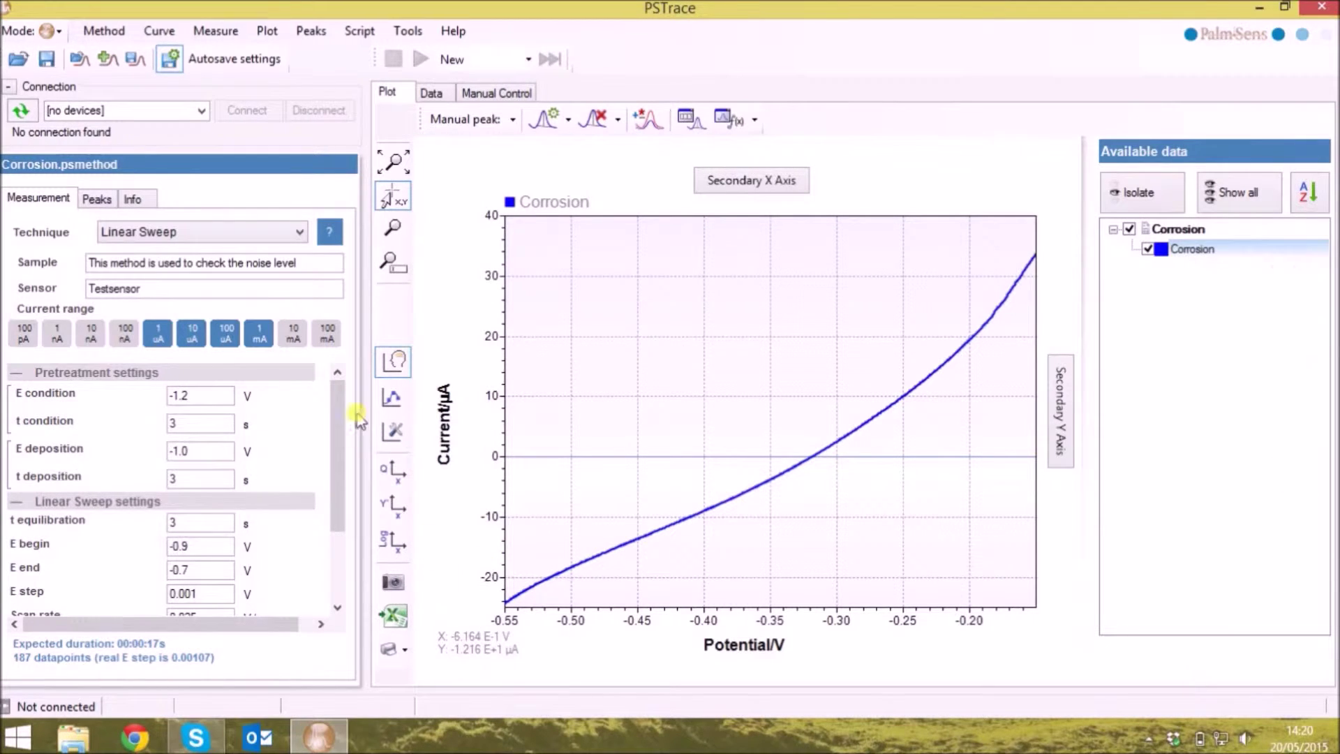
# Add the Corrosion curve file a second time to the current plot and rescale the axes to fit
pyautogui.click(151, 36)
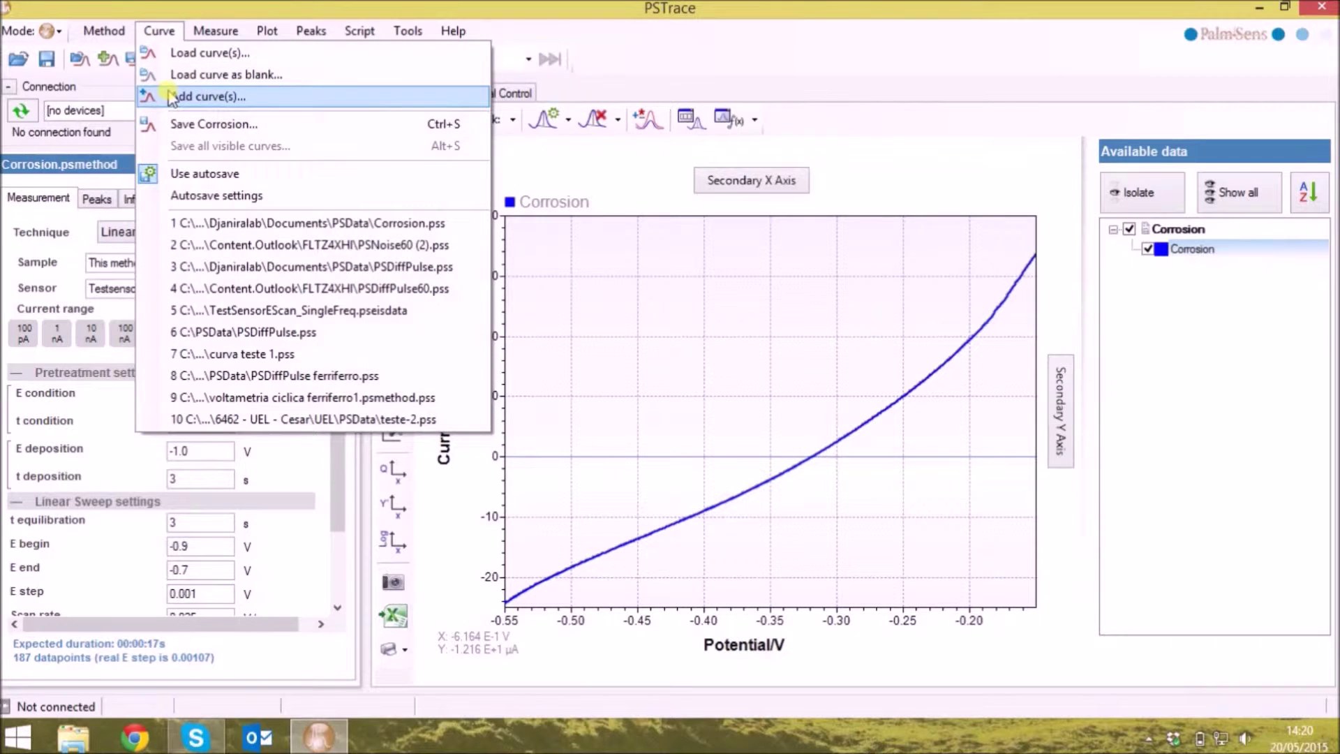
pyautogui.click(215, 97)
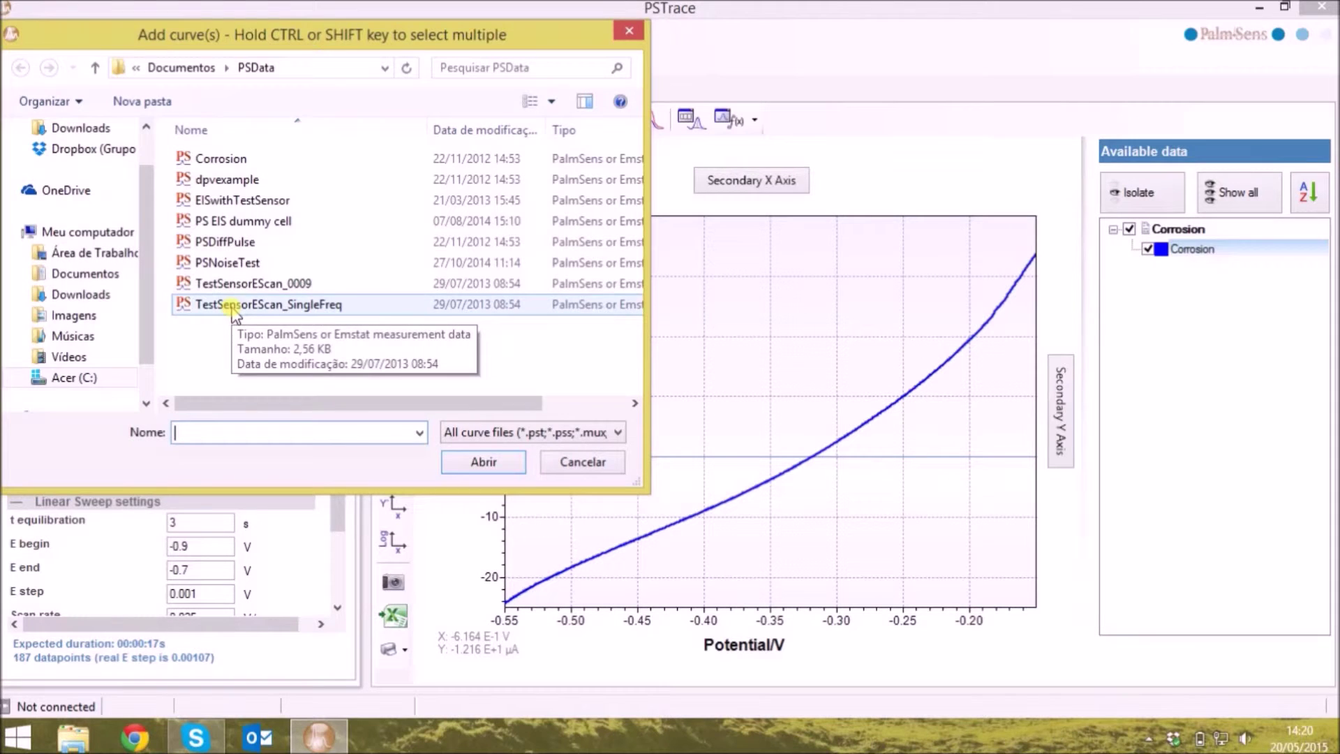
pyautogui.click(236, 166)
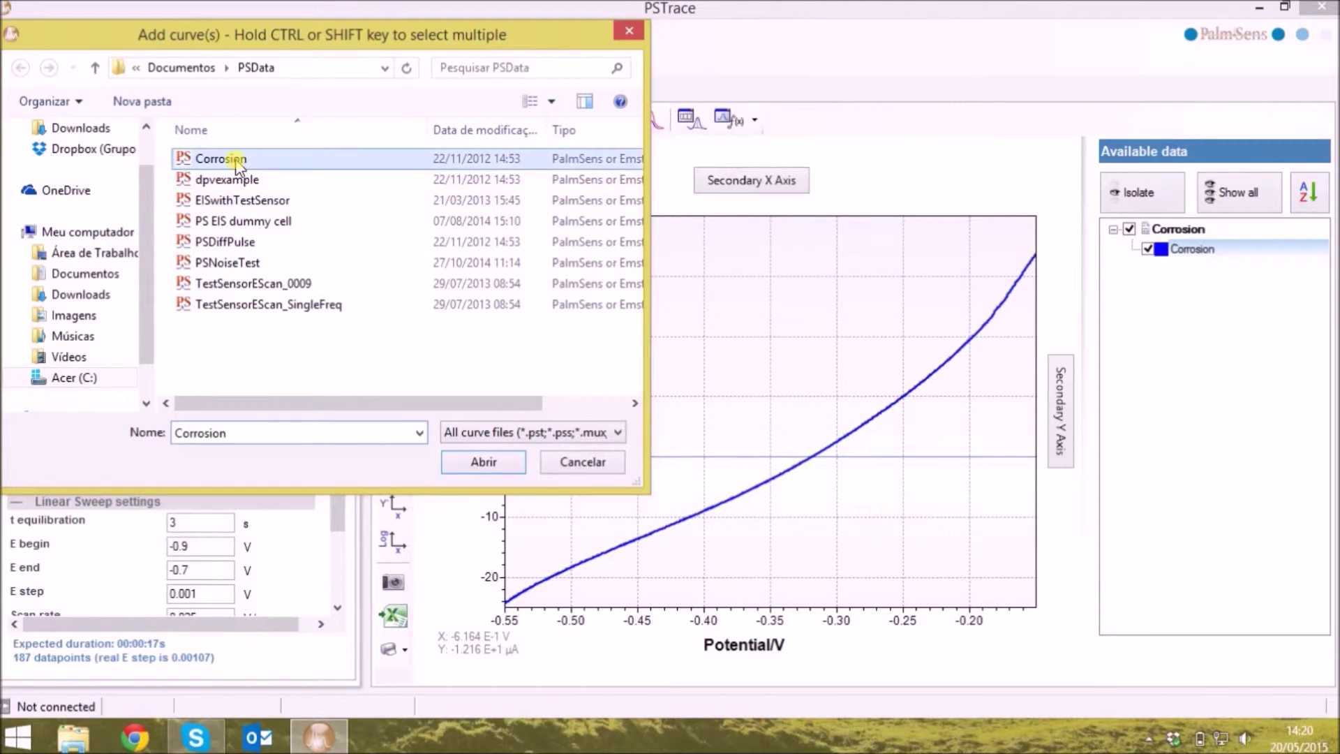
pyautogui.click(485, 461)
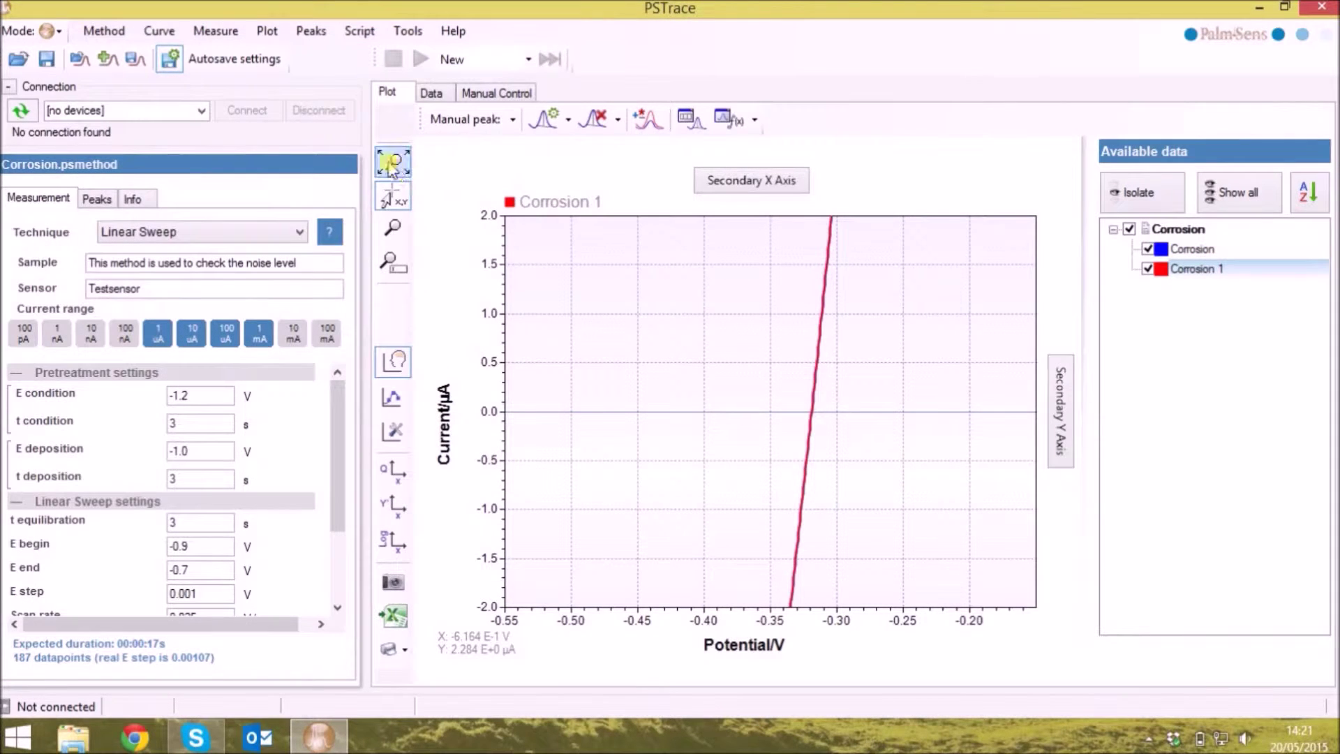
pyautogui.click(390, 167)
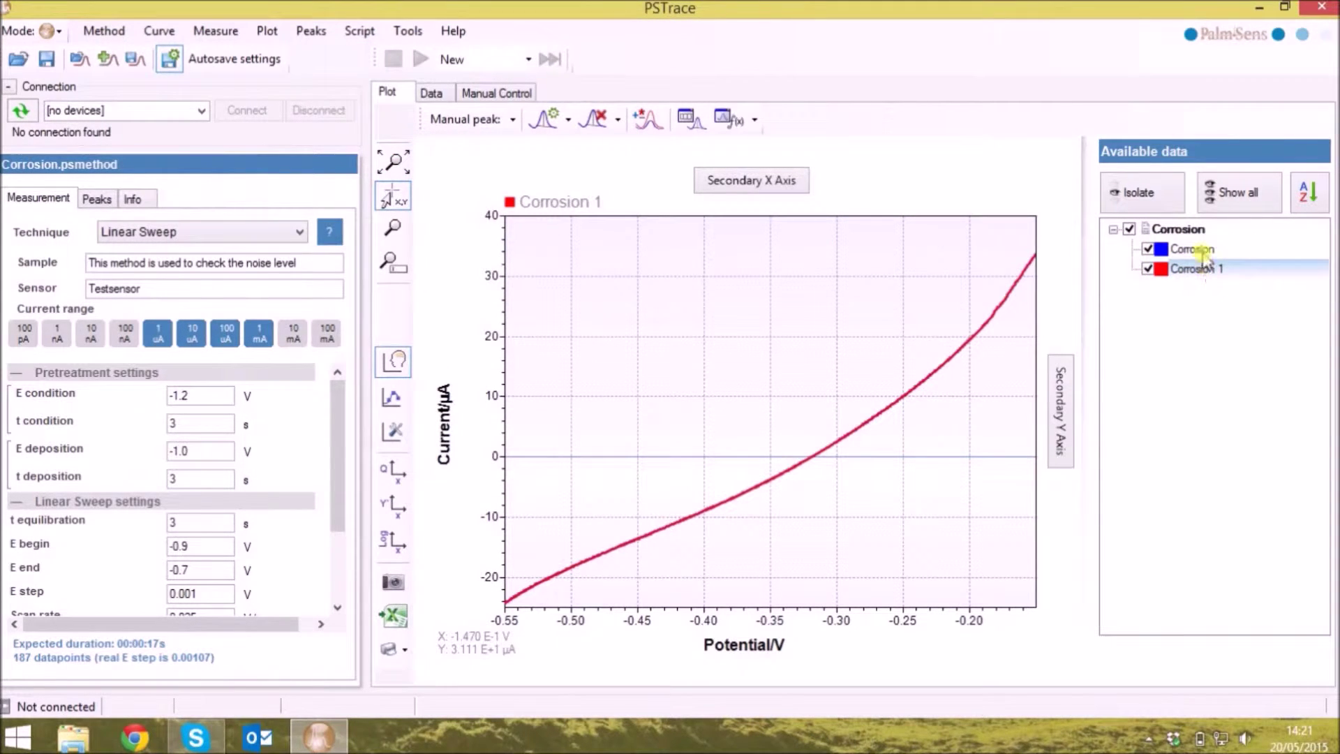
# Compare the Corrosion and Corrosion 1 curves by hiding and showing each of them in turn
pyautogui.click(1148, 250)
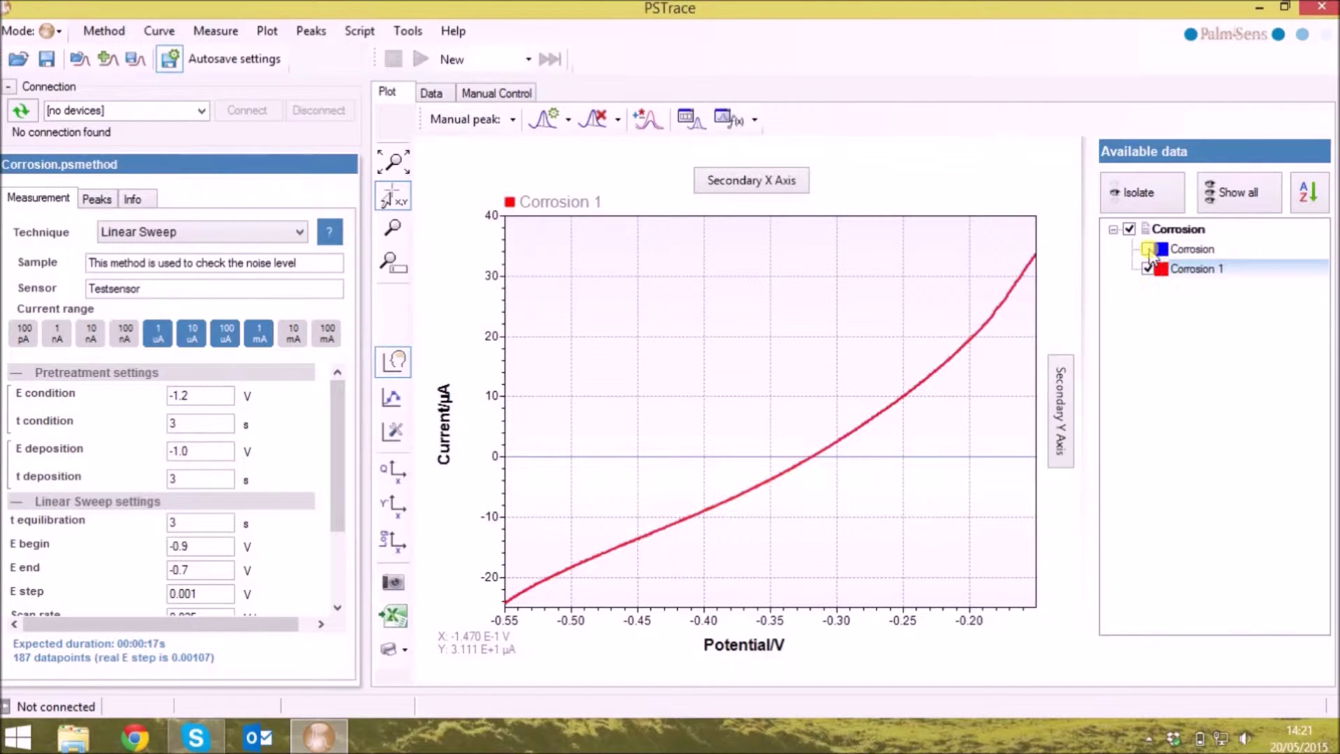
pyautogui.click(1148, 269)
pyautogui.click(1148, 268)
pyautogui.click(1147, 249)
pyautogui.click(1148, 269)
pyautogui.click(1147, 249)
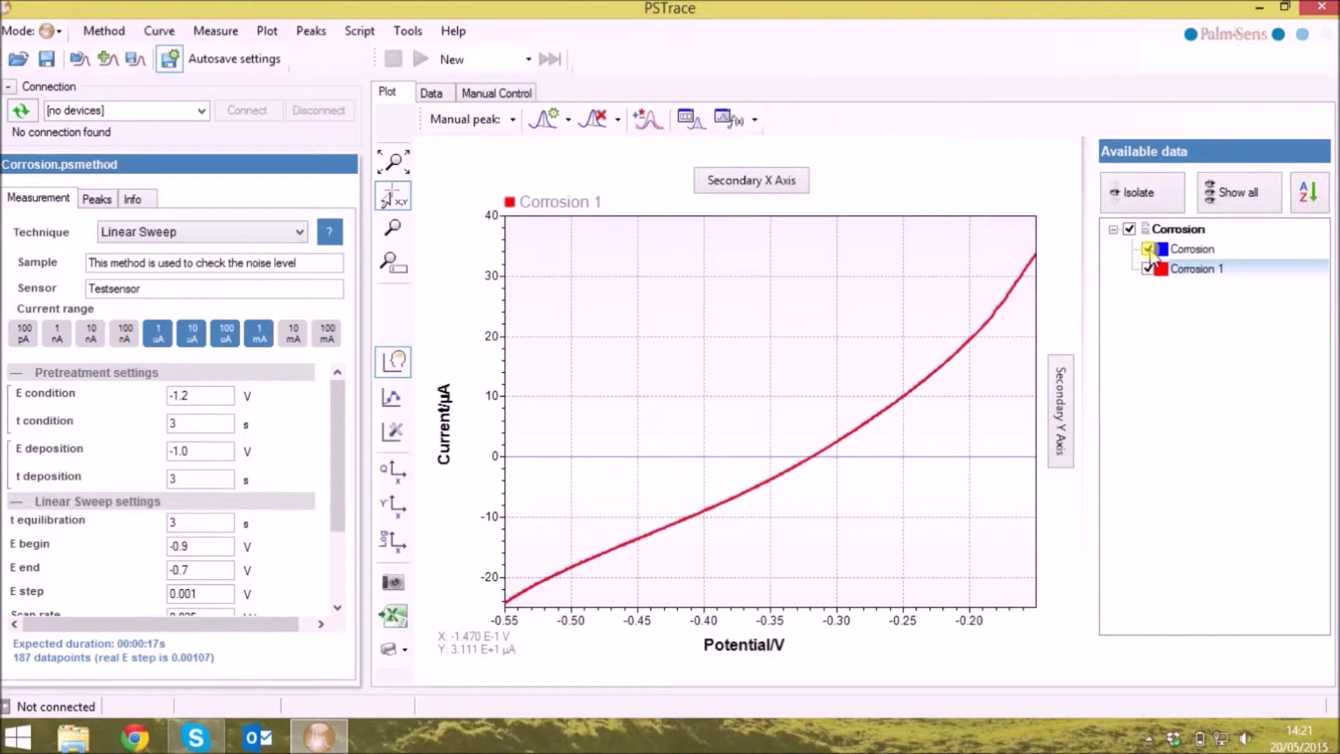
pyautogui.click(217, 32)
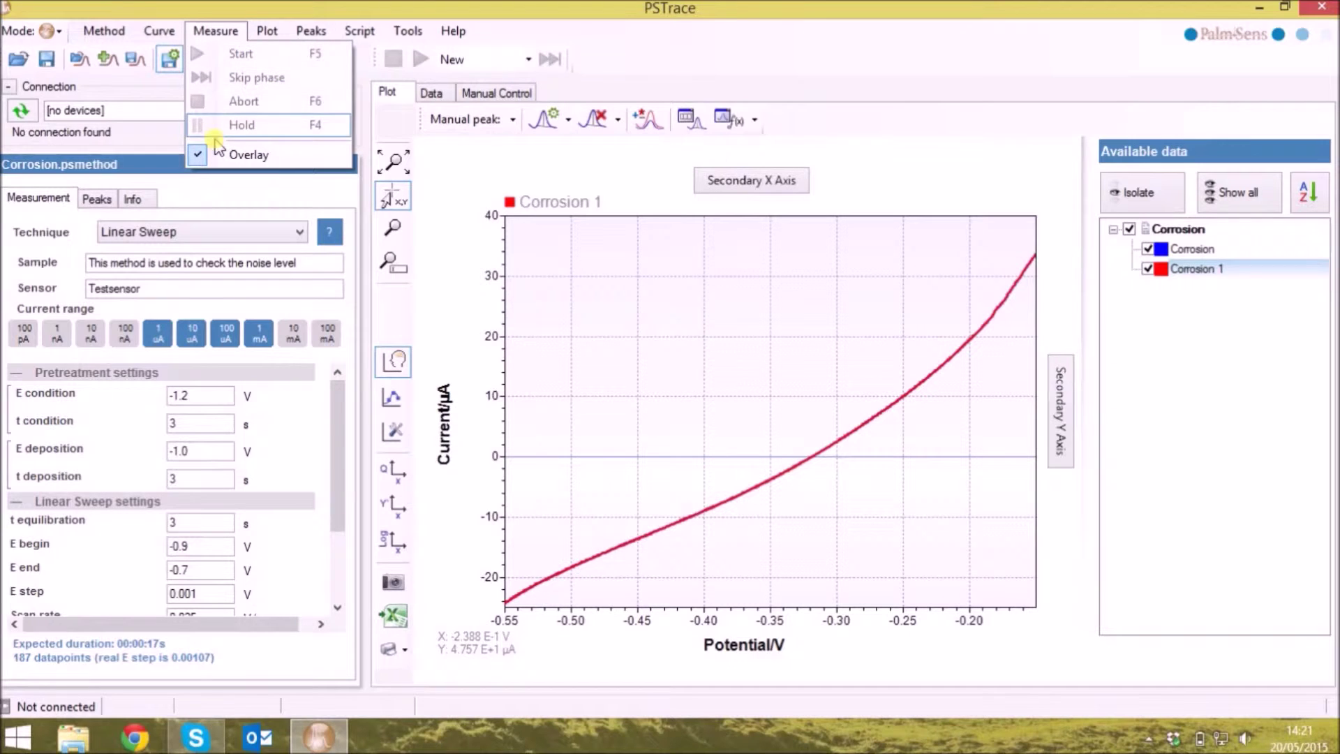
pyautogui.click(353, 116)
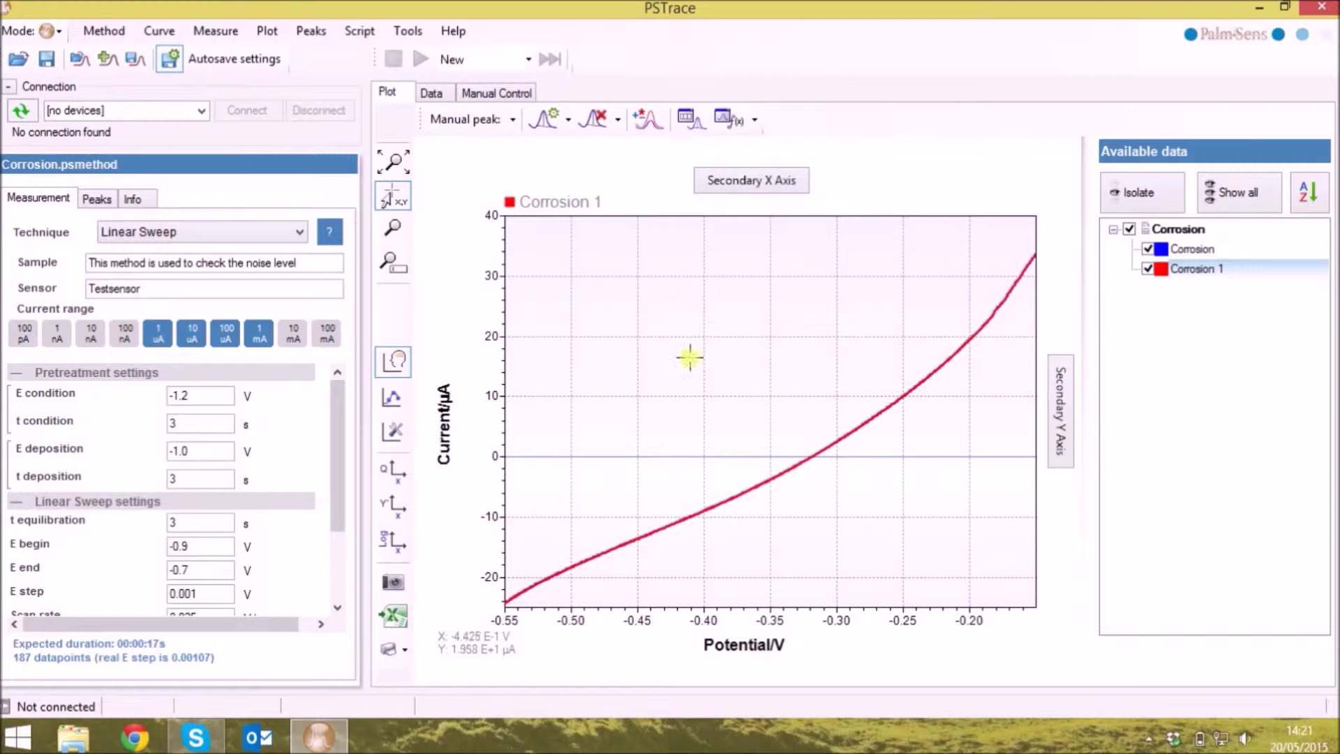
pyautogui.click(263, 31)
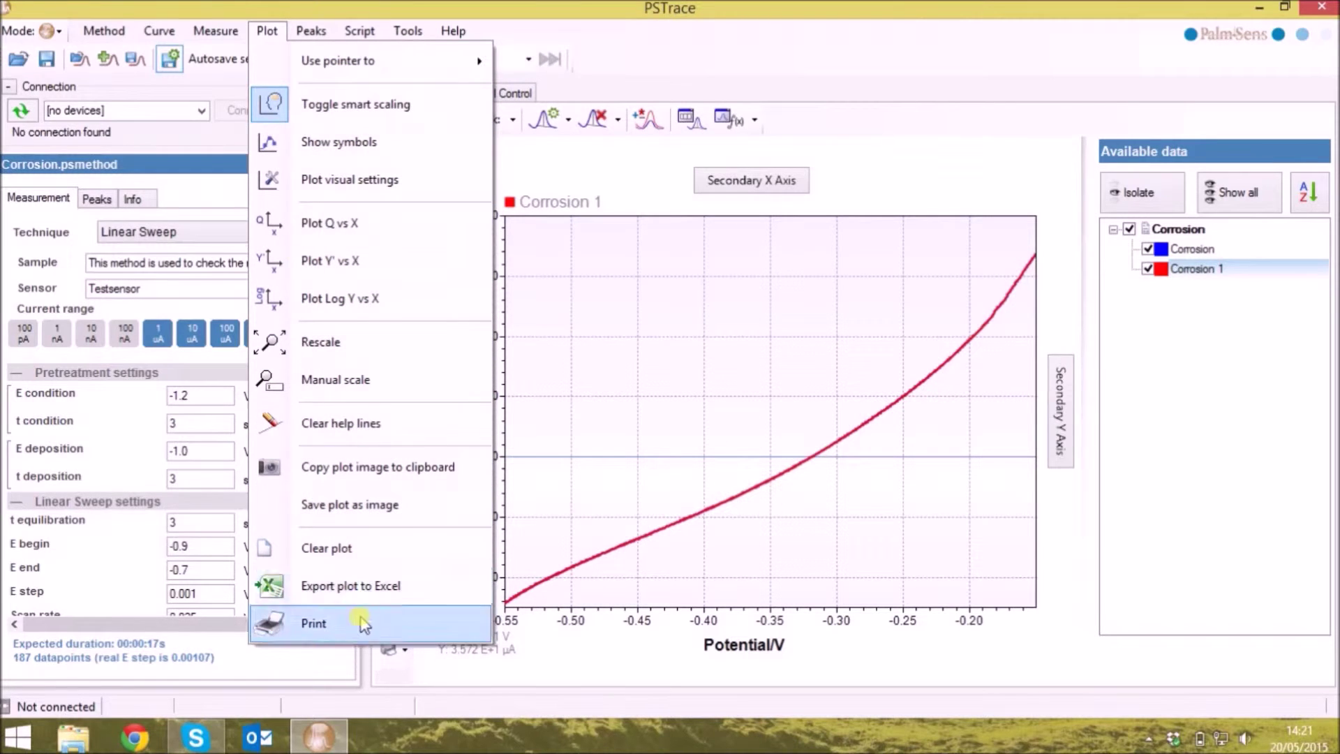
pyautogui.click(589, 164)
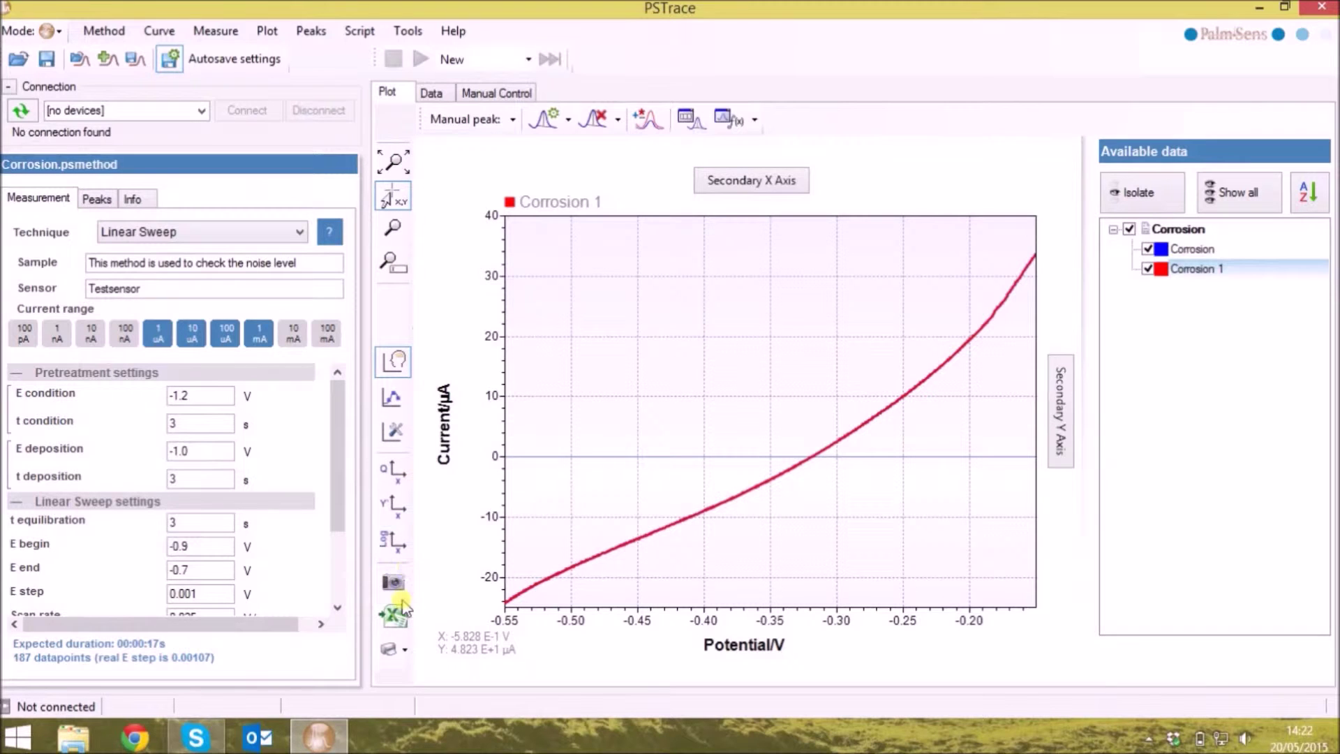
pyautogui.click(310, 32)
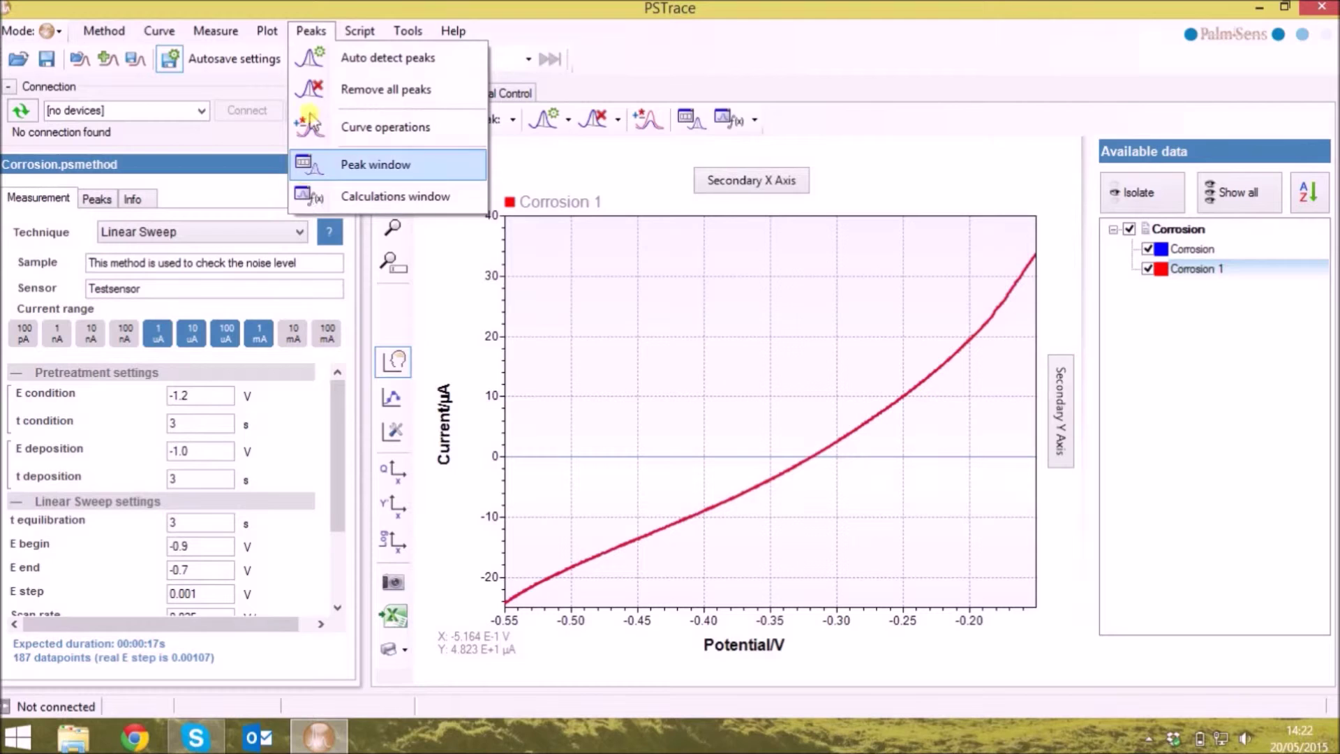
pyautogui.click(656, 178)
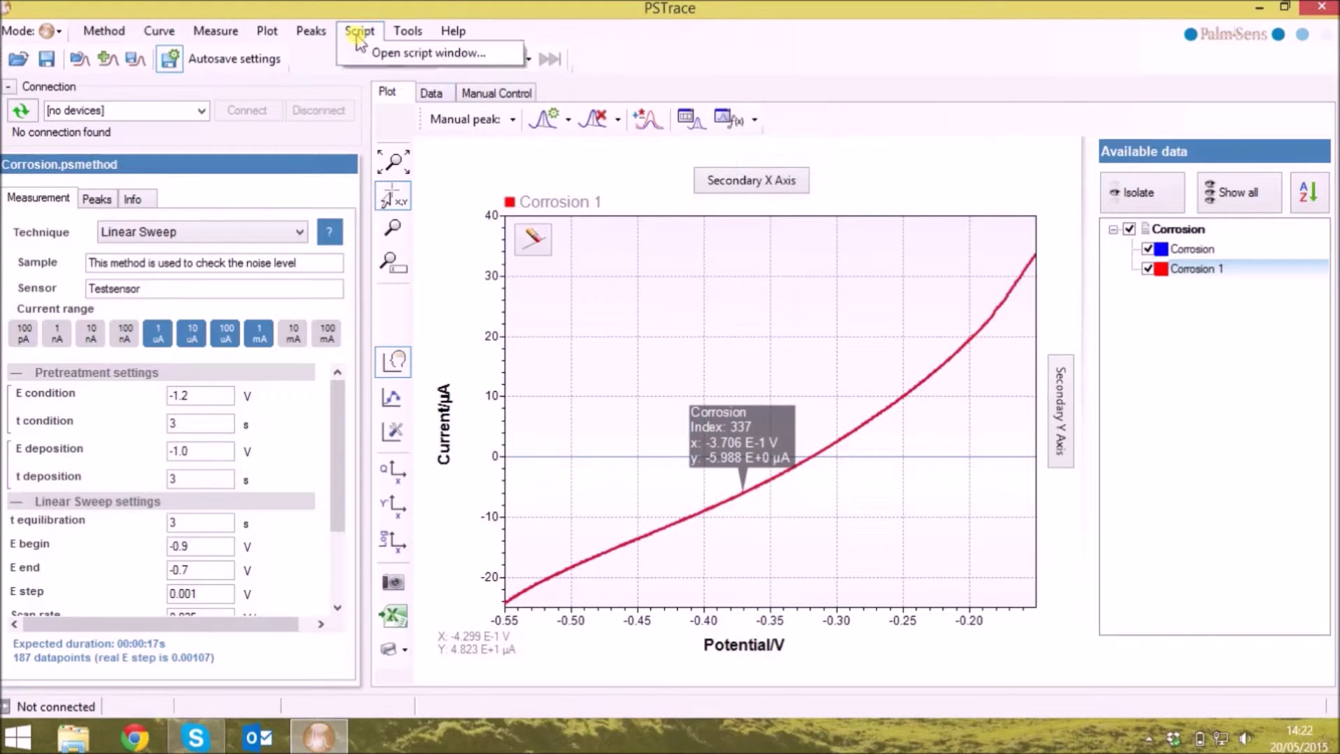
# Open the script window, review the settings of the SetCurrent, Wait and final Measure commands, and close it
pyautogui.click(375, 60)
pyautogui.moveTo(519, 58); pyautogui.dragTo(442, 43)
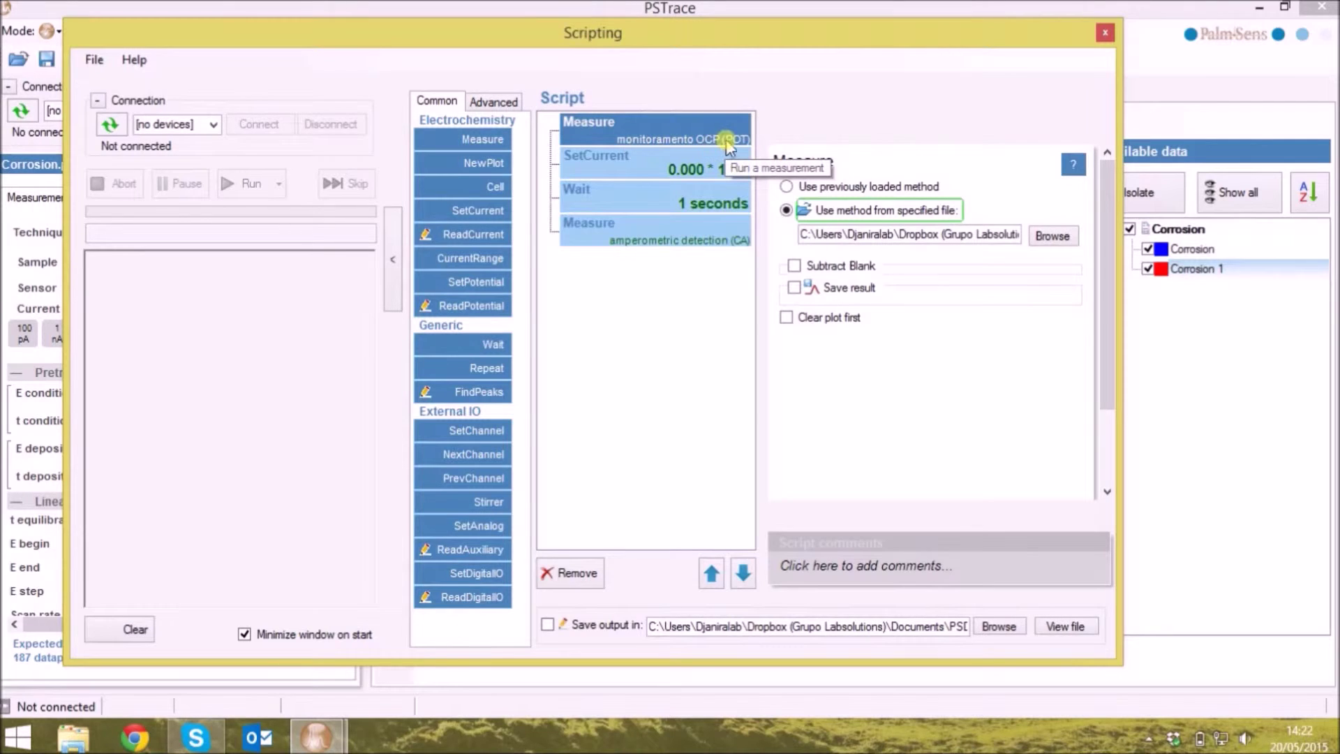
pyautogui.click(598, 174)
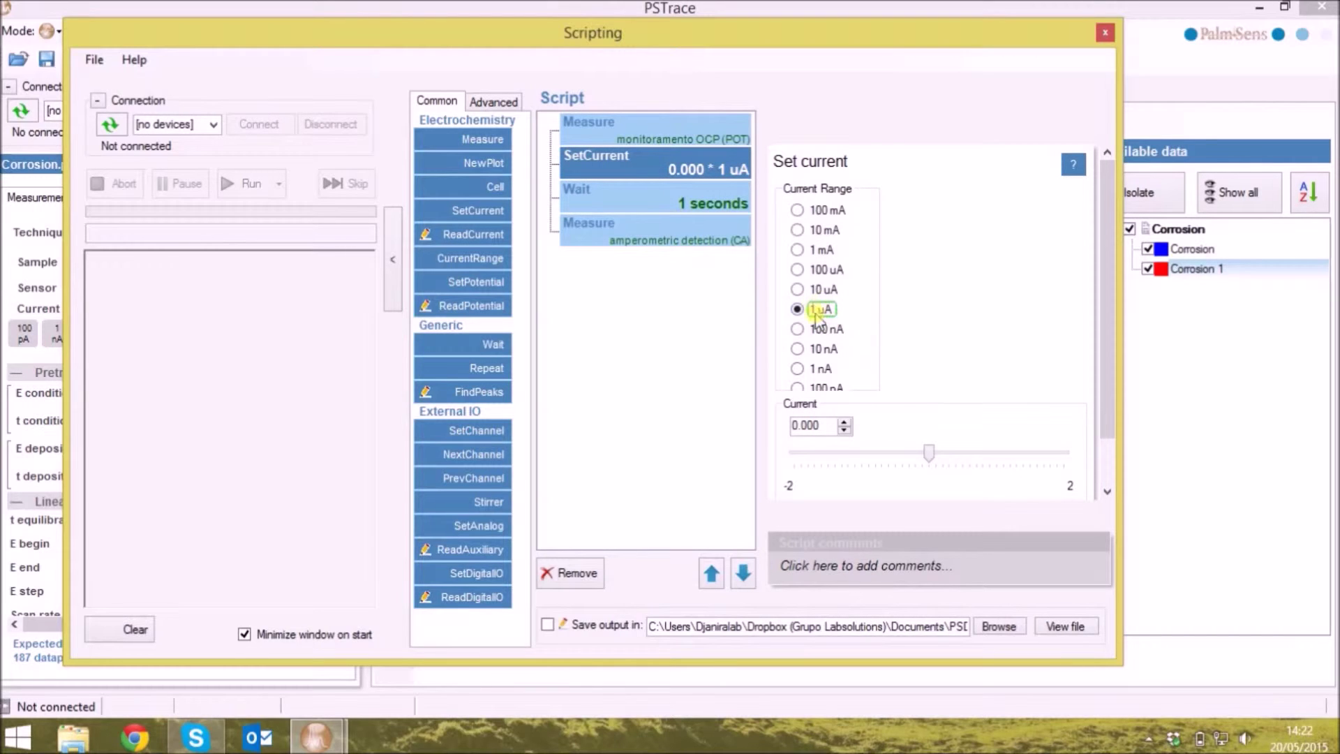
pyautogui.click(653, 199)
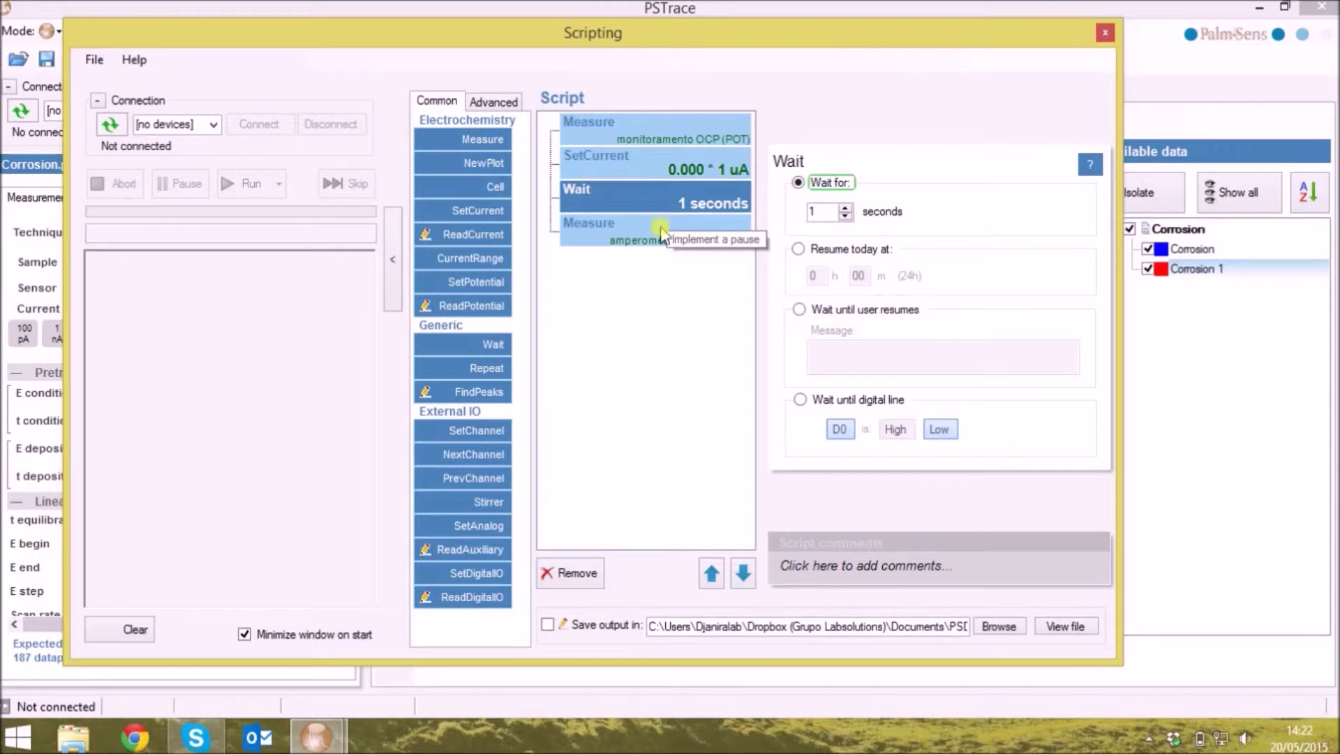
pyautogui.click(656, 232)
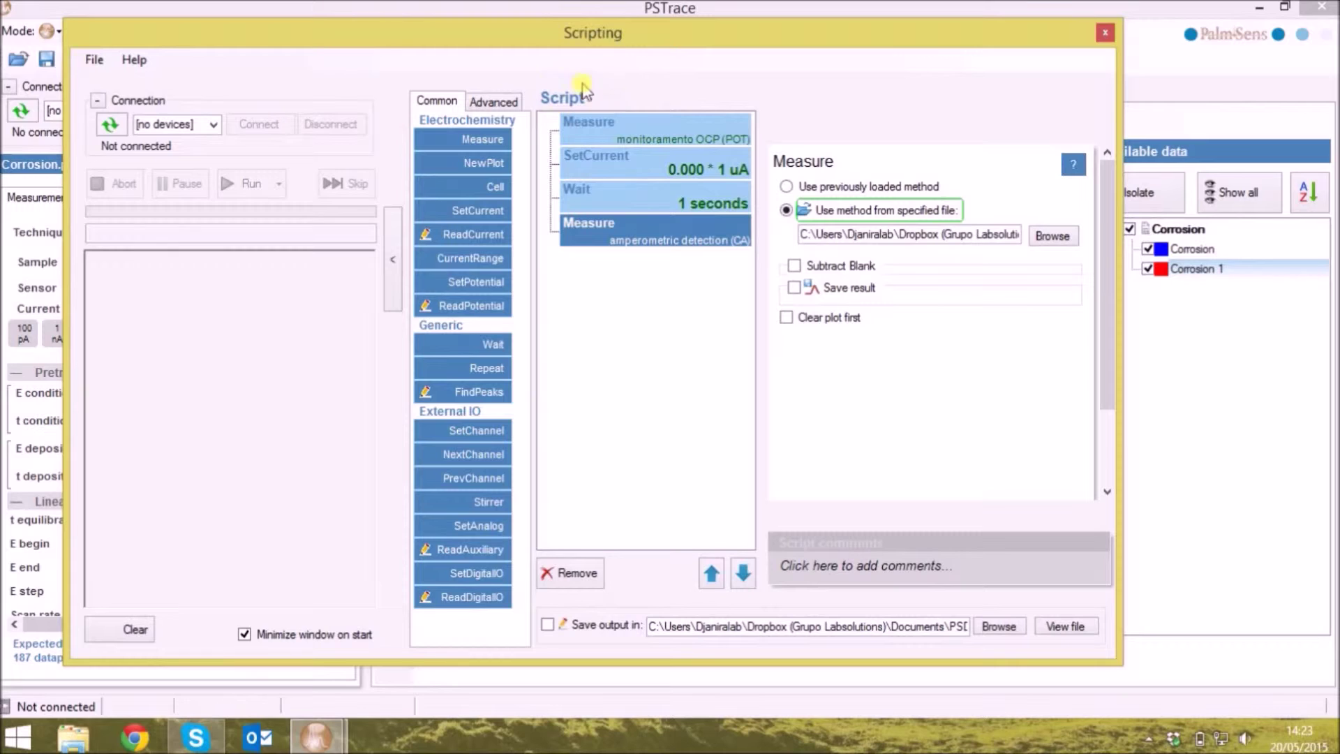
pyautogui.click(1106, 33)
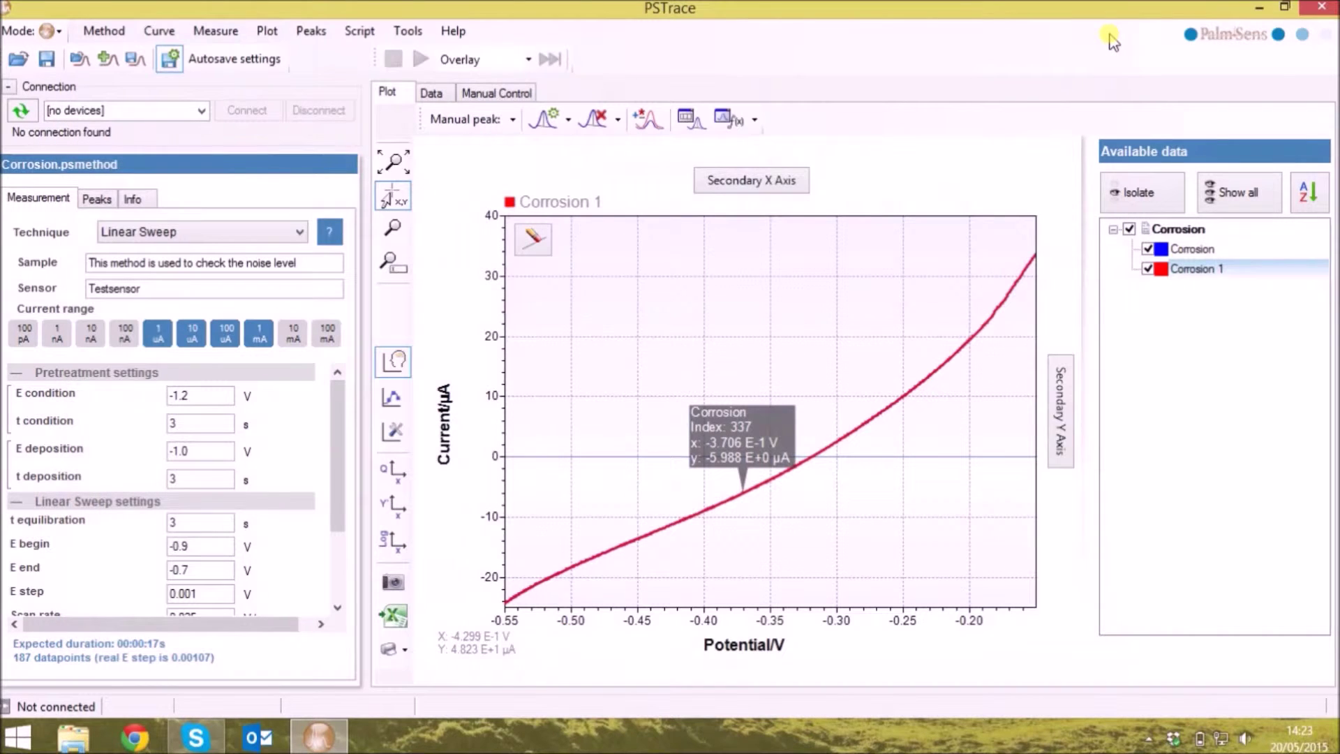
# Open the general settings, review the mode and hardware options such as mains frequency and accessories, and close the dialog with its settings accepted
pyautogui.click(406, 33)
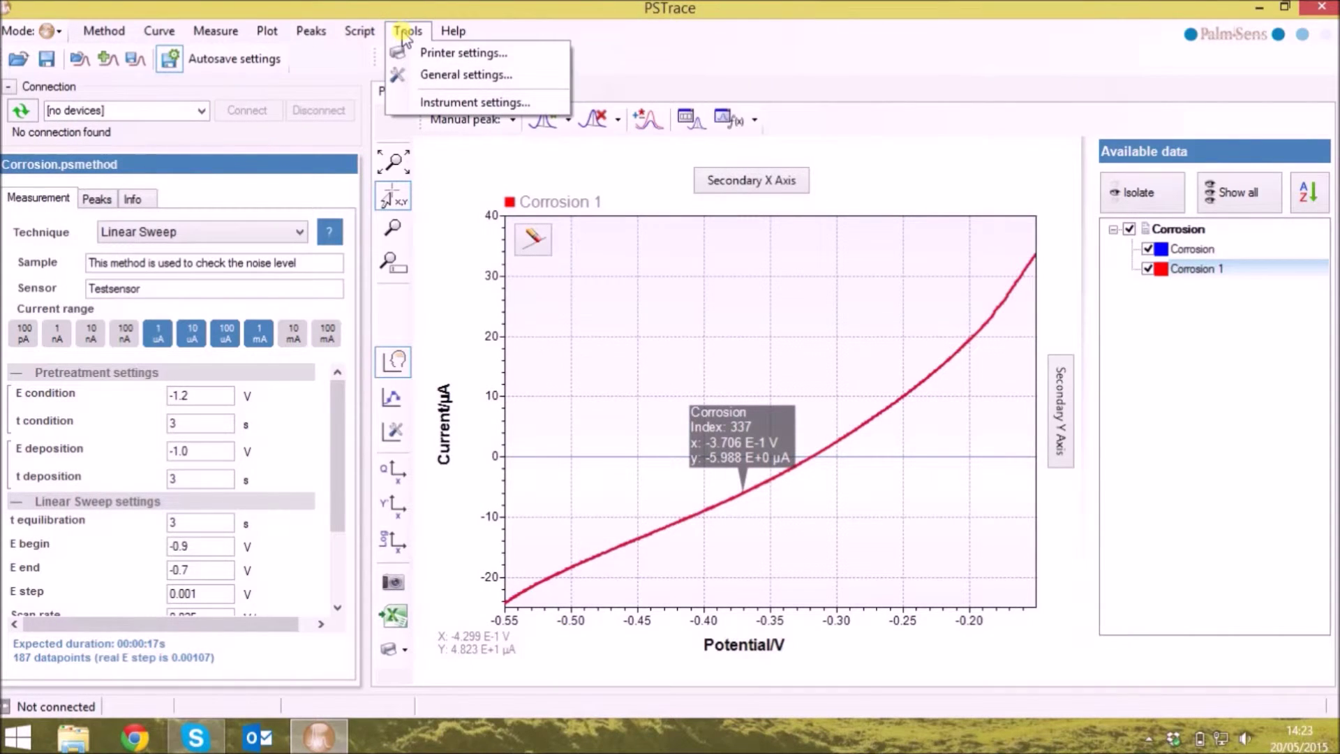
pyautogui.click(452, 77)
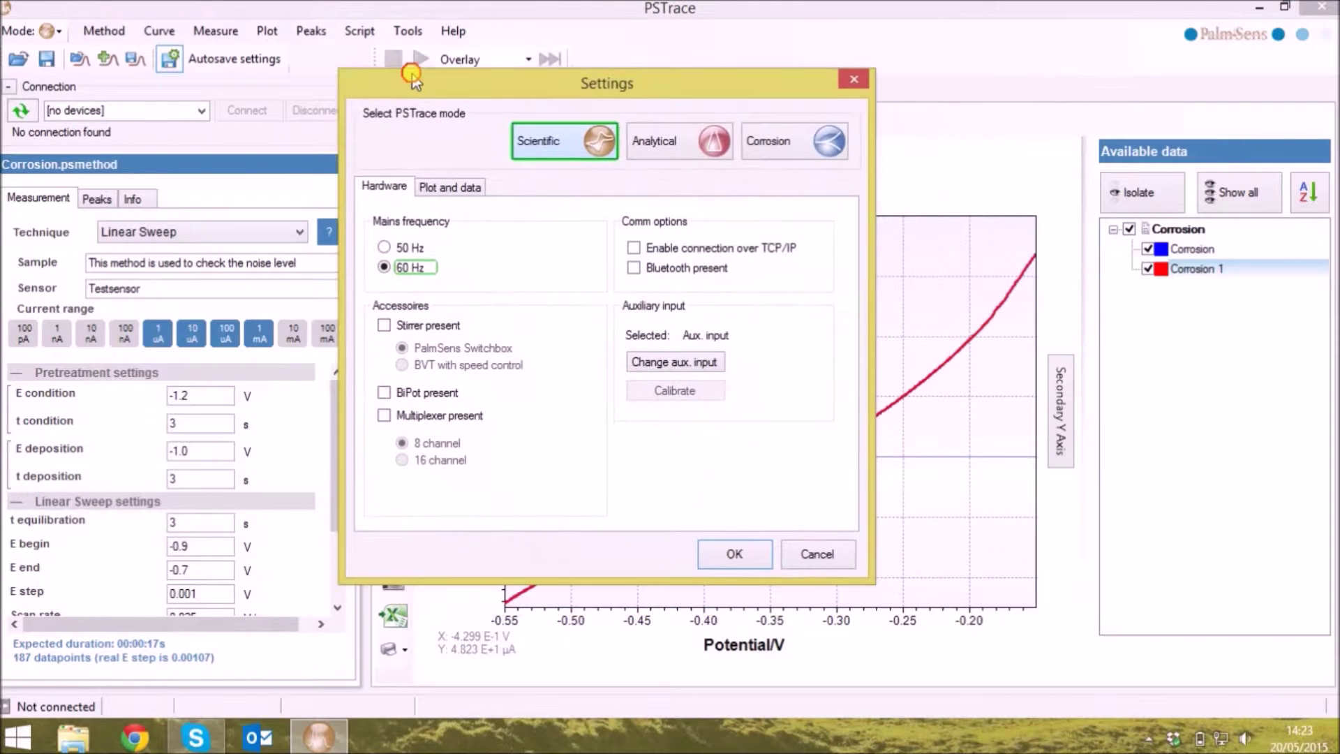
pyautogui.moveTo(411, 78); pyautogui.dragTo(371, 51)
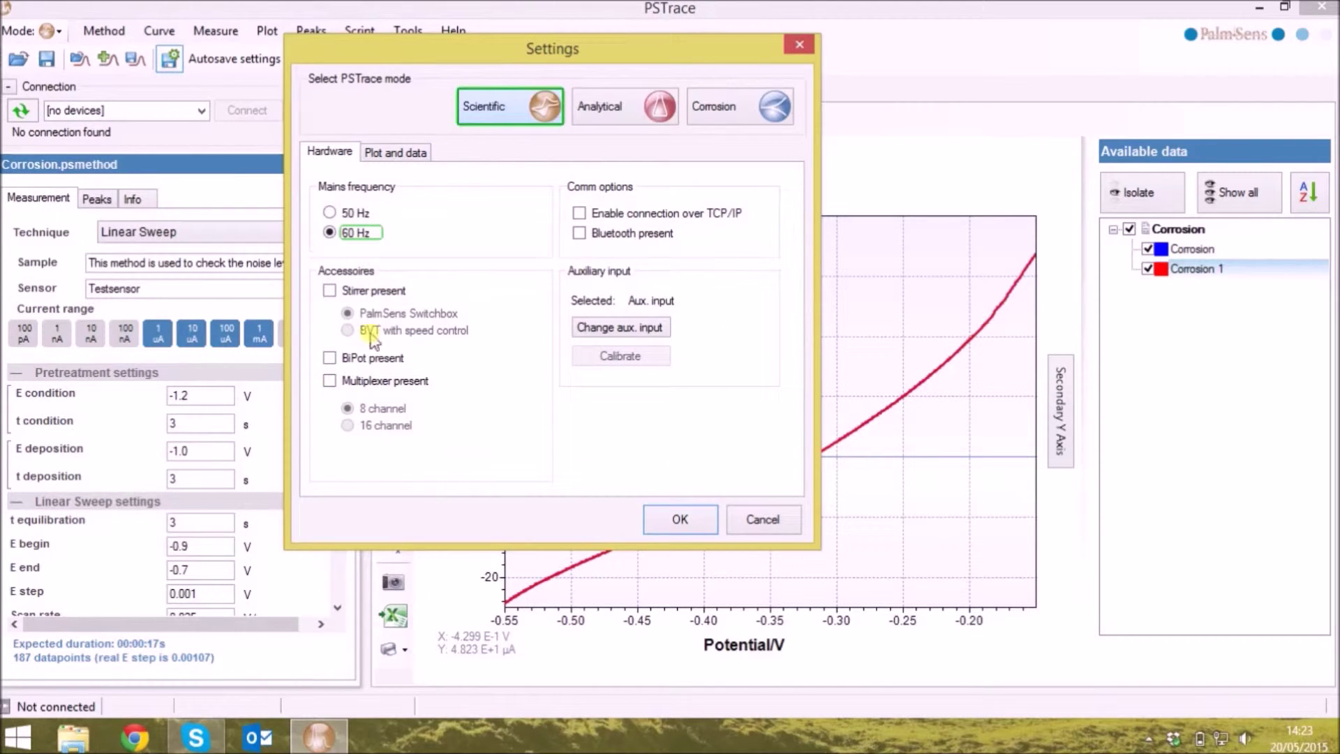
pyautogui.click(667, 516)
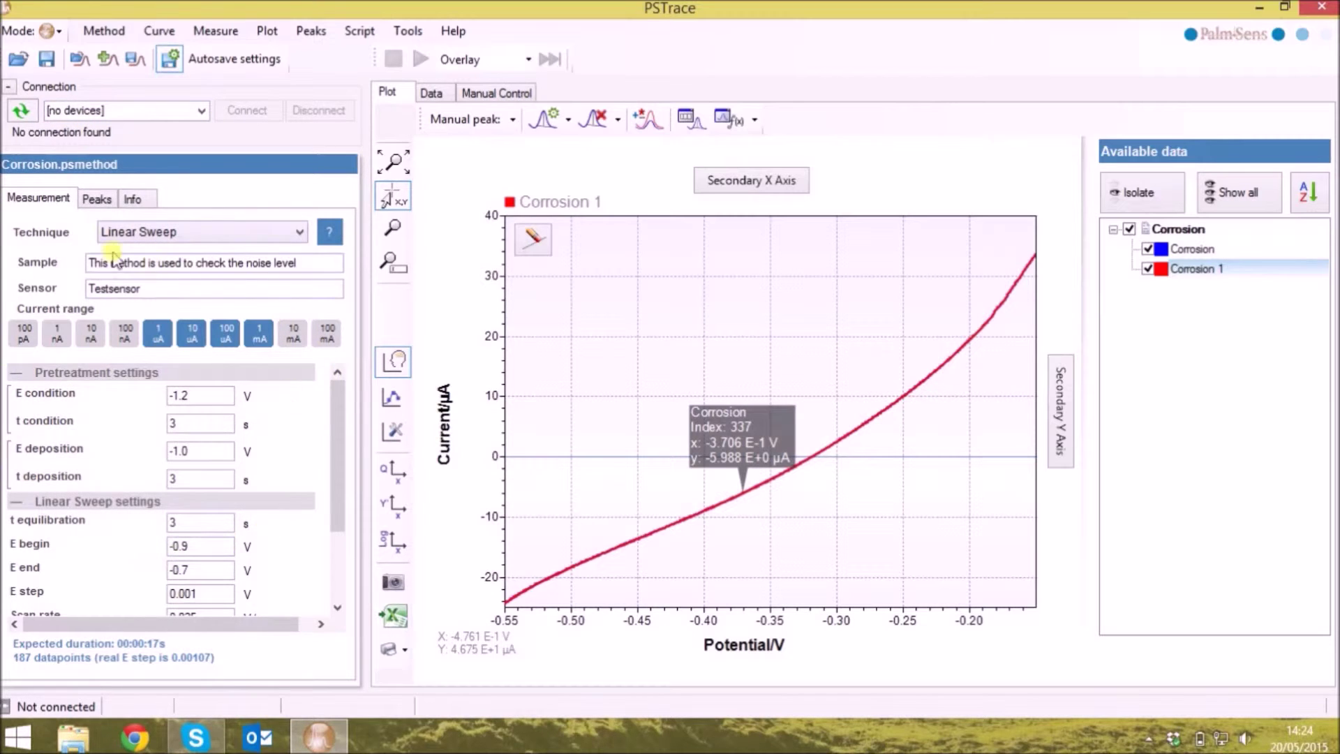
# Review the available measurement techniques and set the method's technique to Amperometric Detection / Chronoamperometry
pyautogui.click(236, 232)
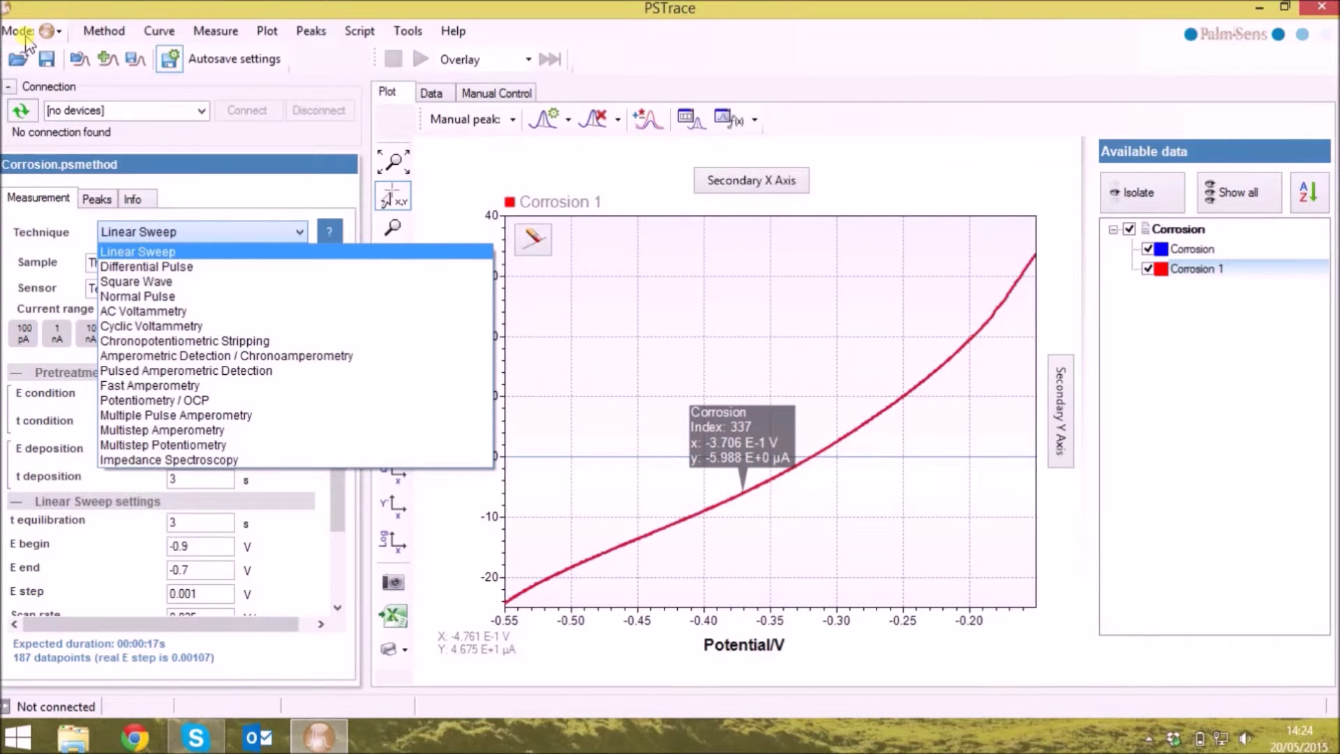
pyautogui.click(444, 180)
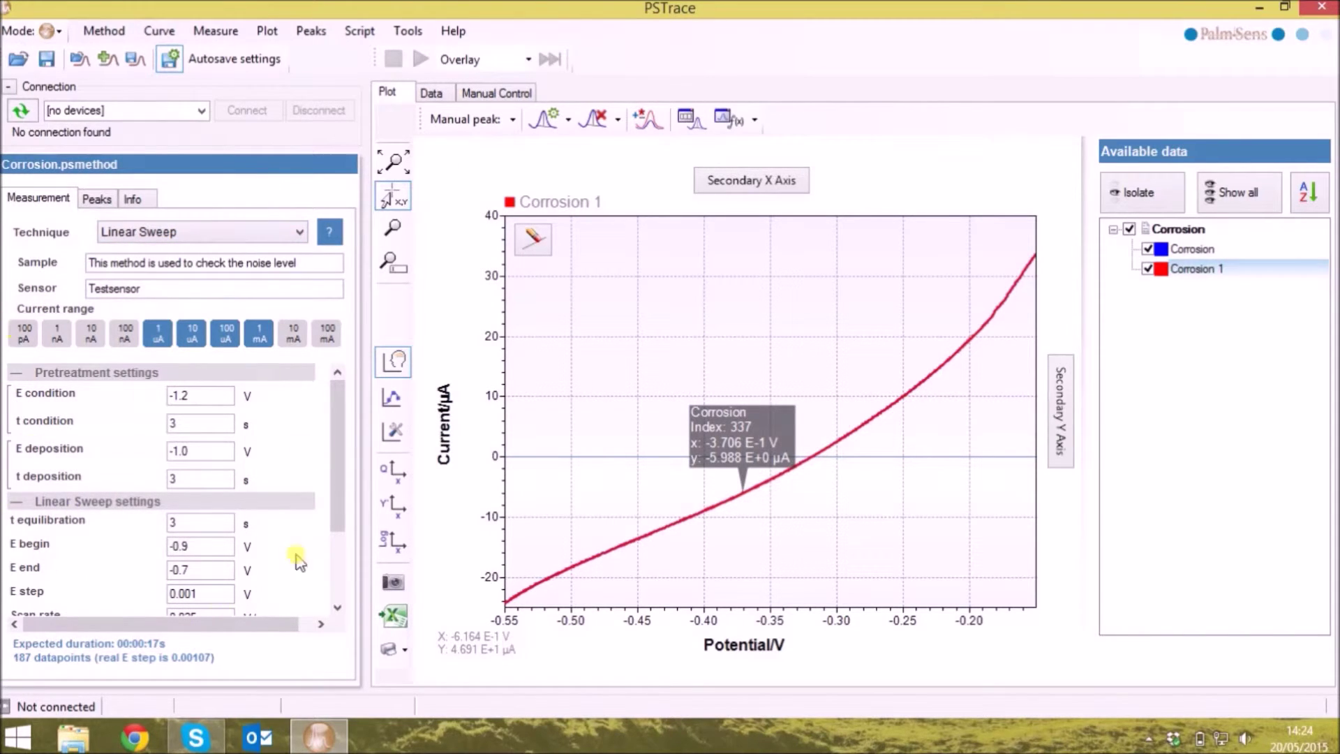
pyautogui.moveTo(338, 442); pyautogui.dragTo(330, 405)
pyautogui.click(240, 235)
pyautogui.click(222, 355)
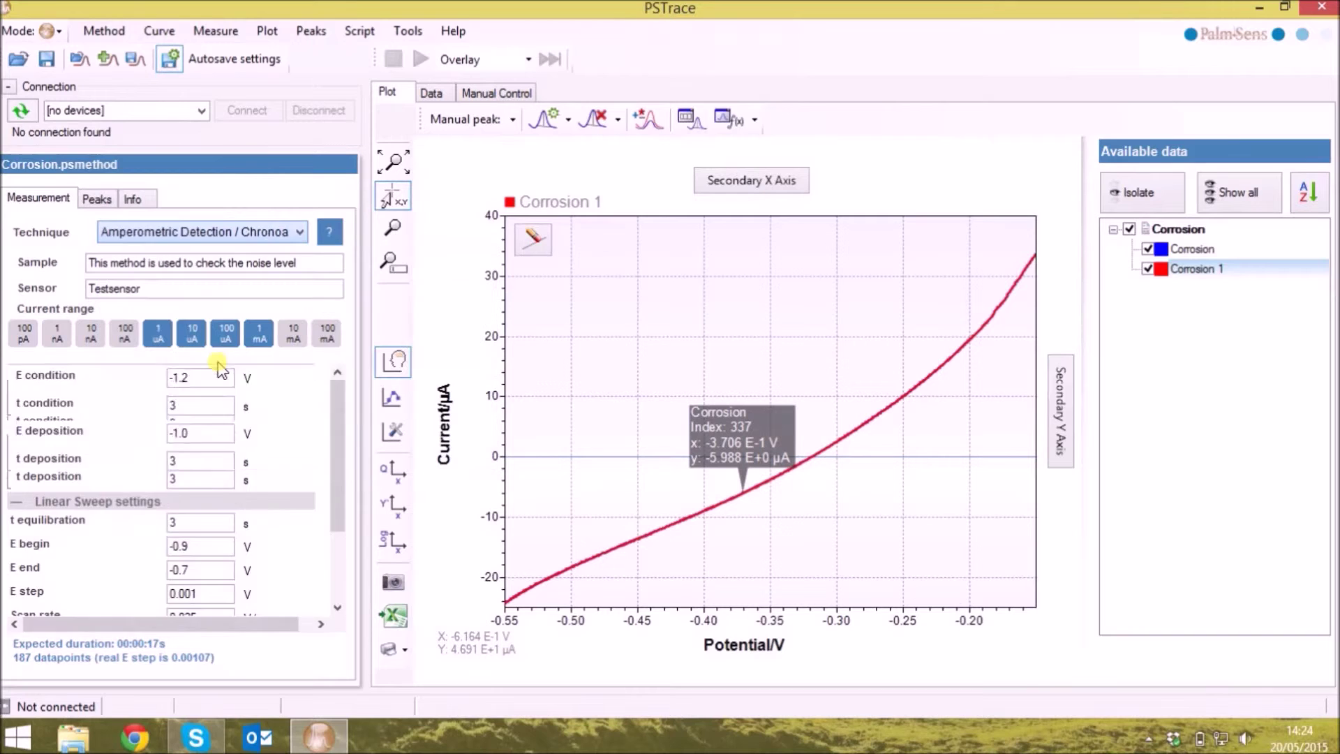
# Open the help topic on Amperometric Detection, read through its description, example curve and technique-specific parameters, and close the help
pyautogui.click(333, 233)
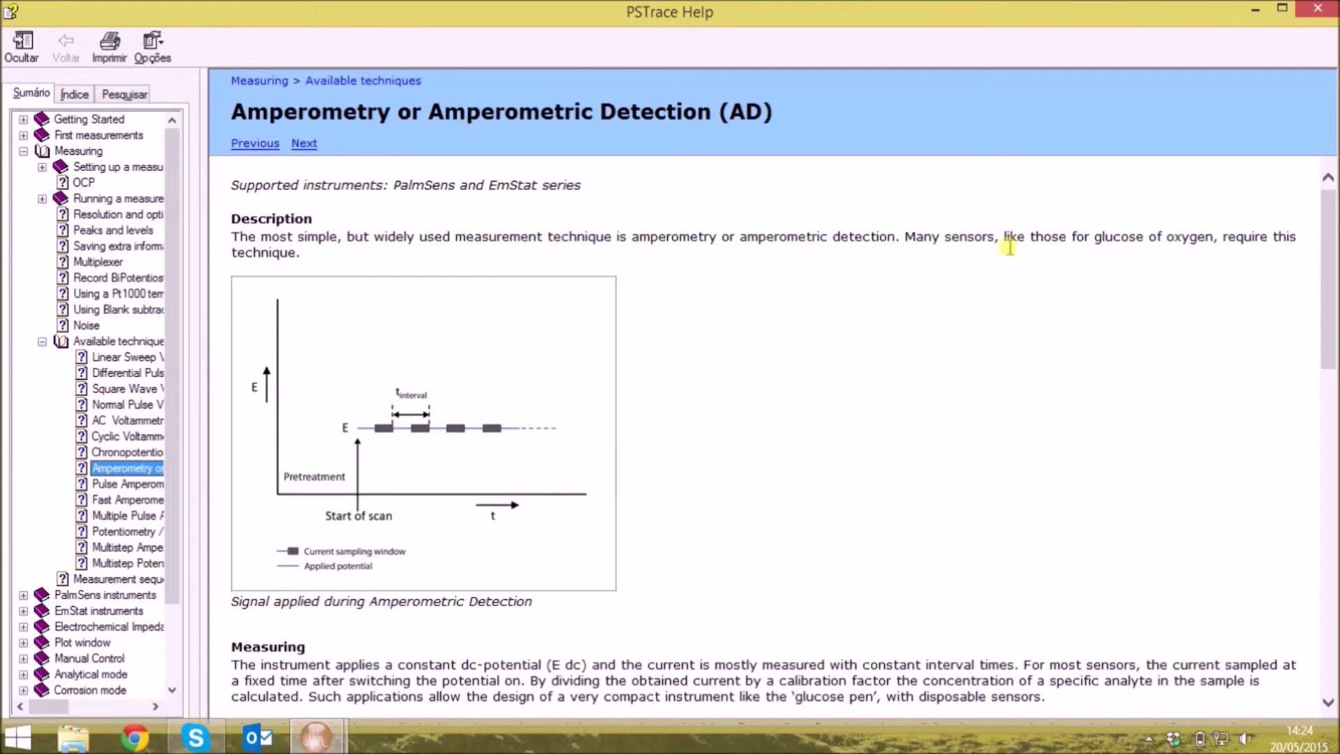
pyautogui.moveTo(1332, 213); pyautogui.dragTo(1329, 411)
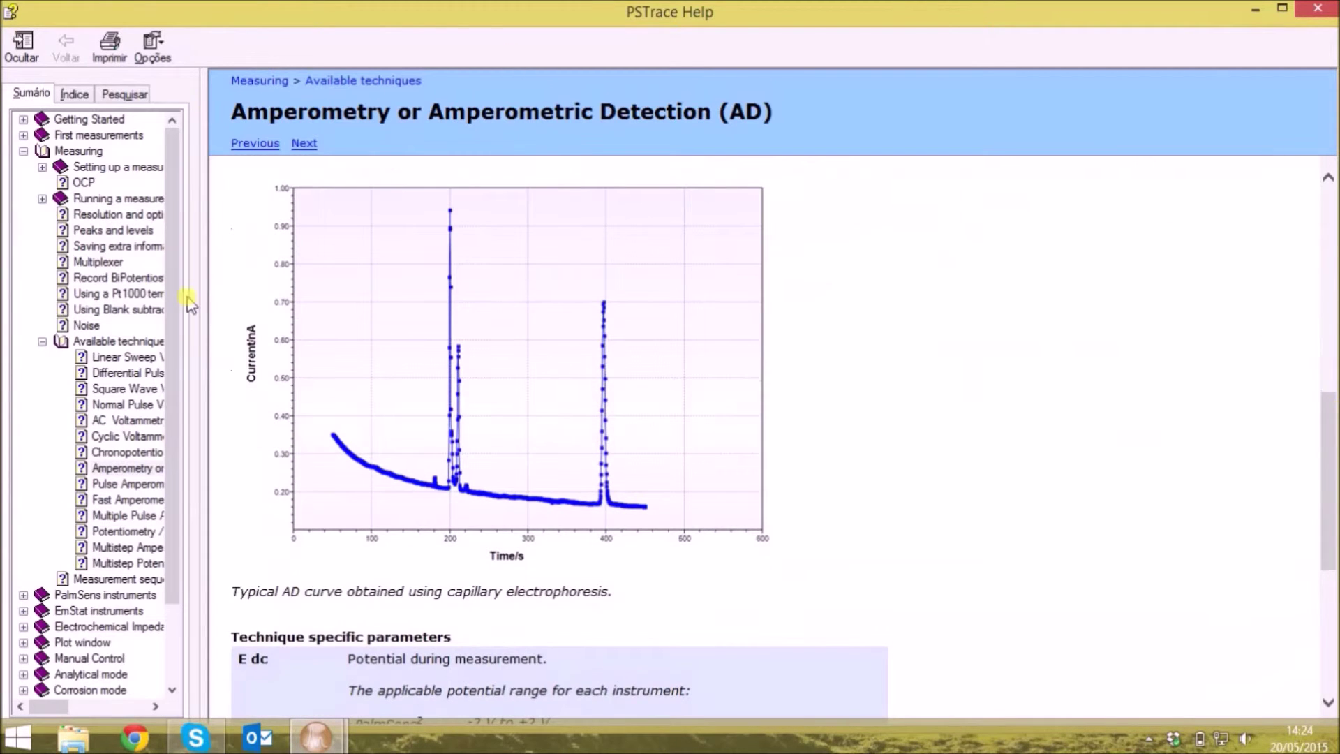
pyautogui.moveTo(1333, 529); pyautogui.dragTo(1335, 644)
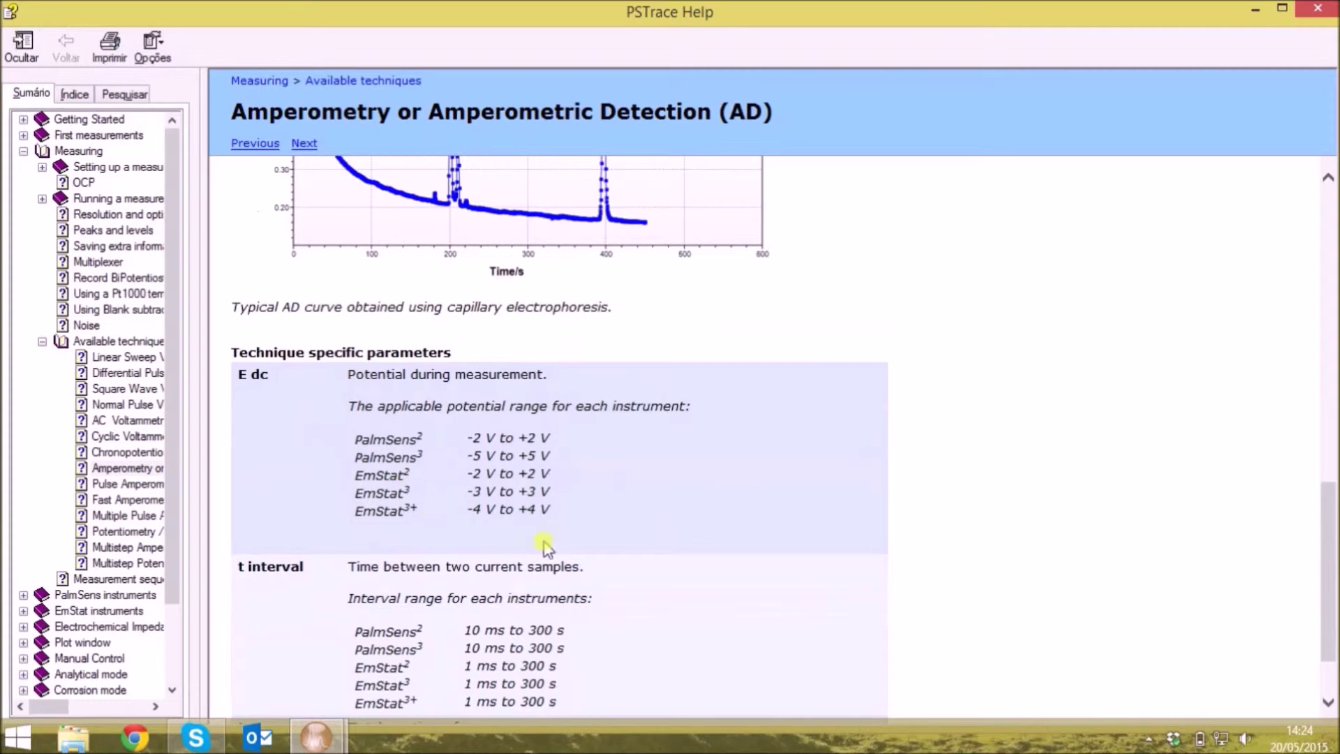
pyautogui.click(1319, 10)
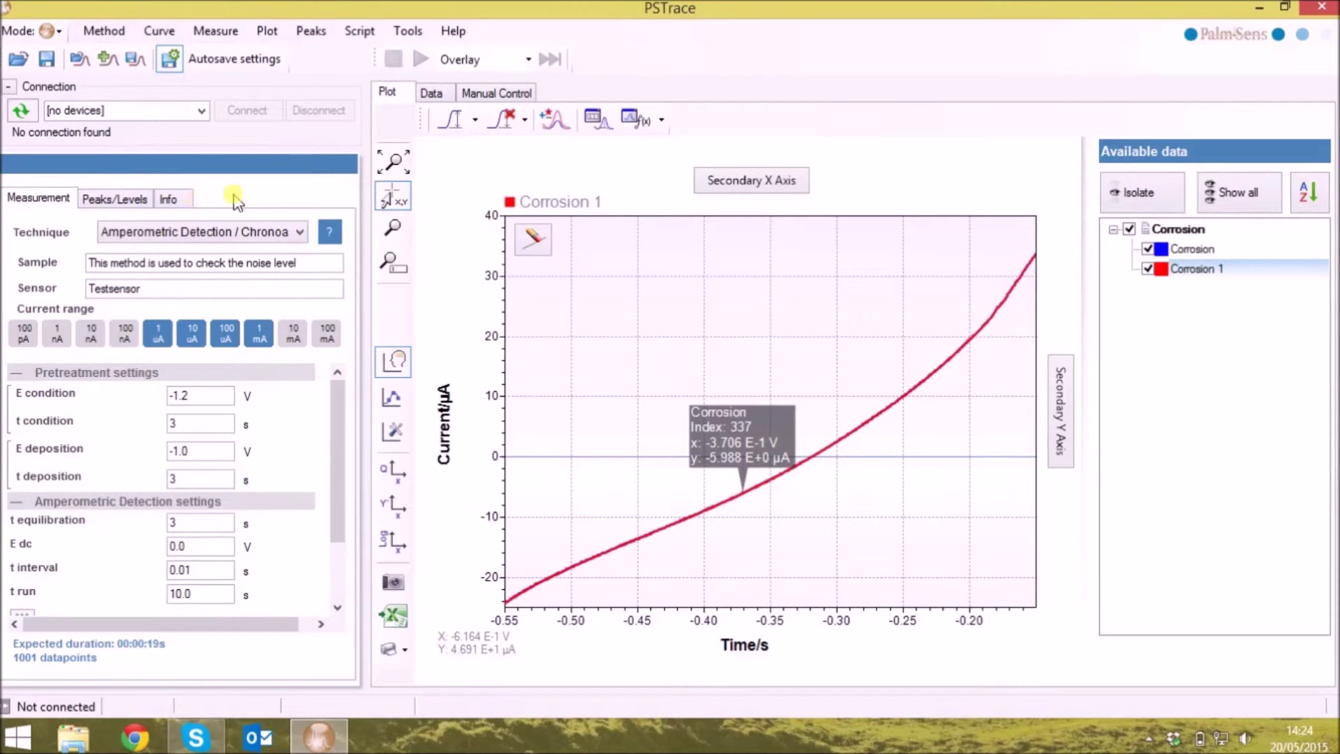
# Switch to Analytical mode and set the measurement technique to Square Wave
pyautogui.click(49, 31)
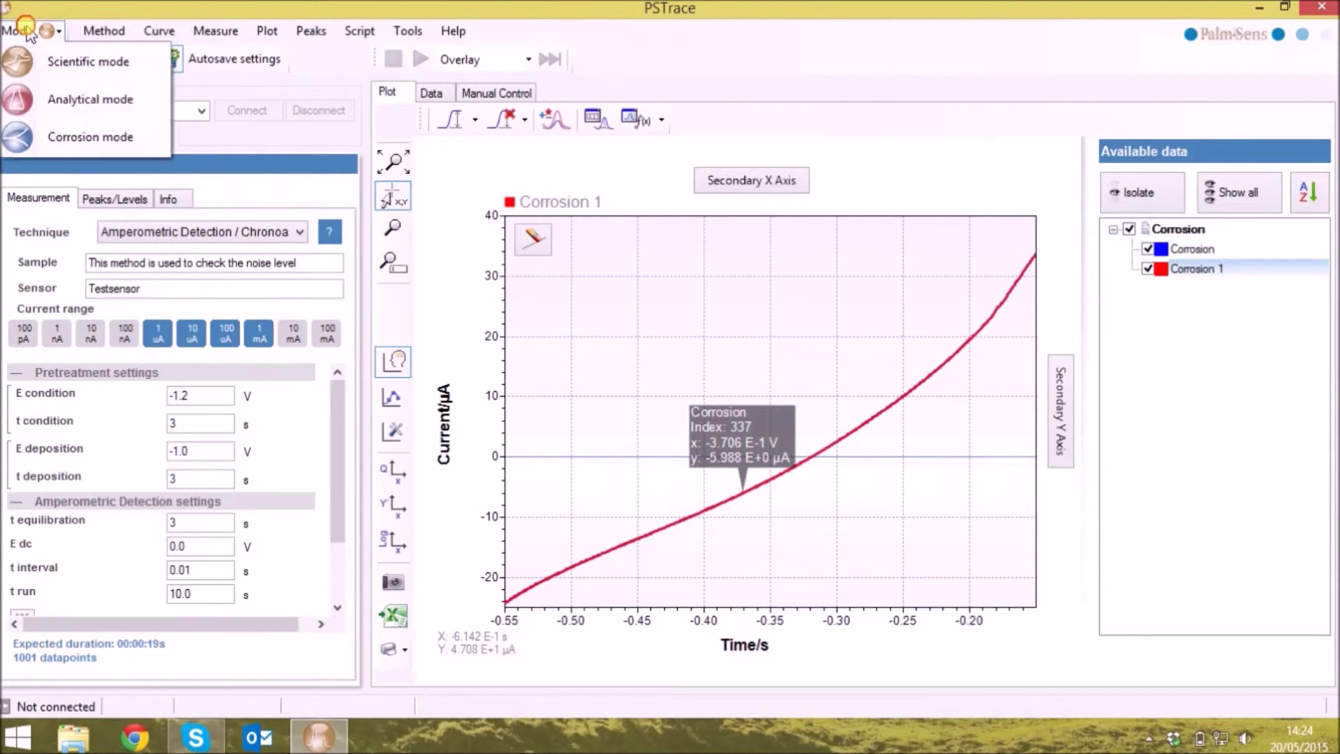
pyautogui.click(48, 93)
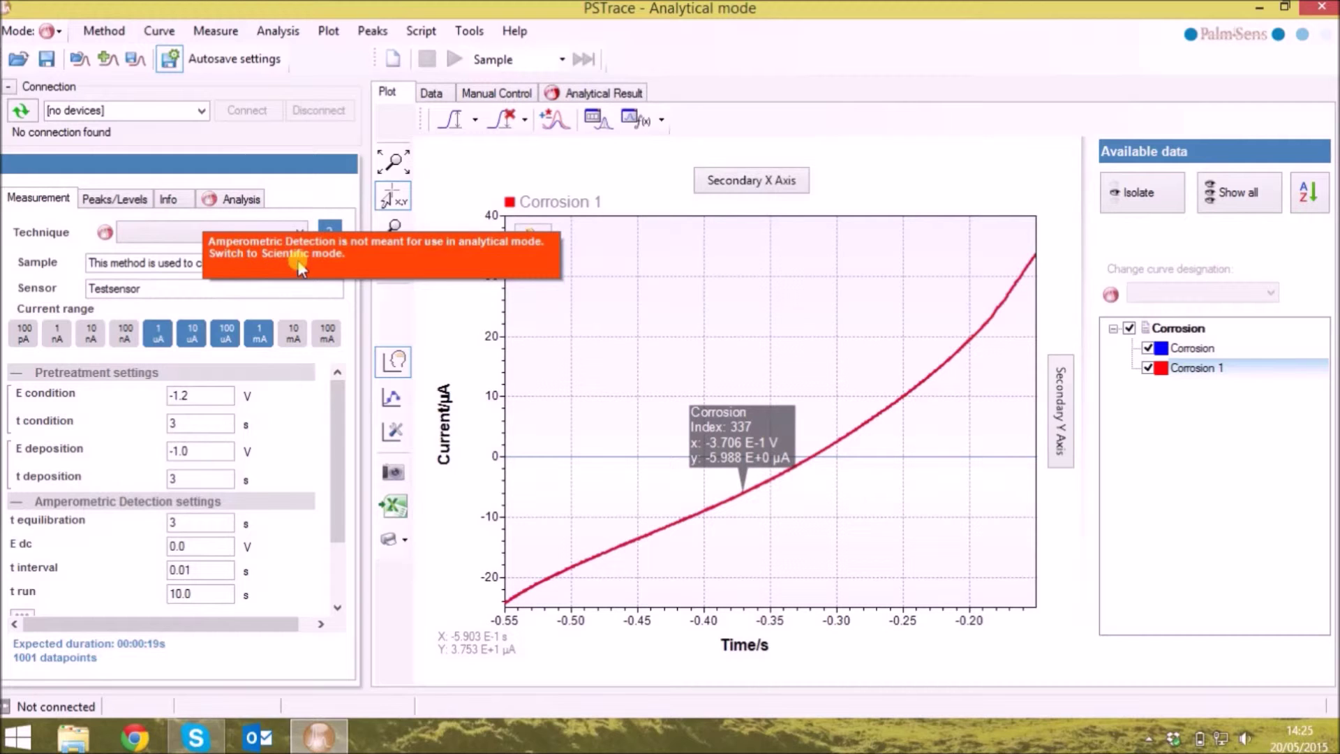
pyautogui.click(171, 233)
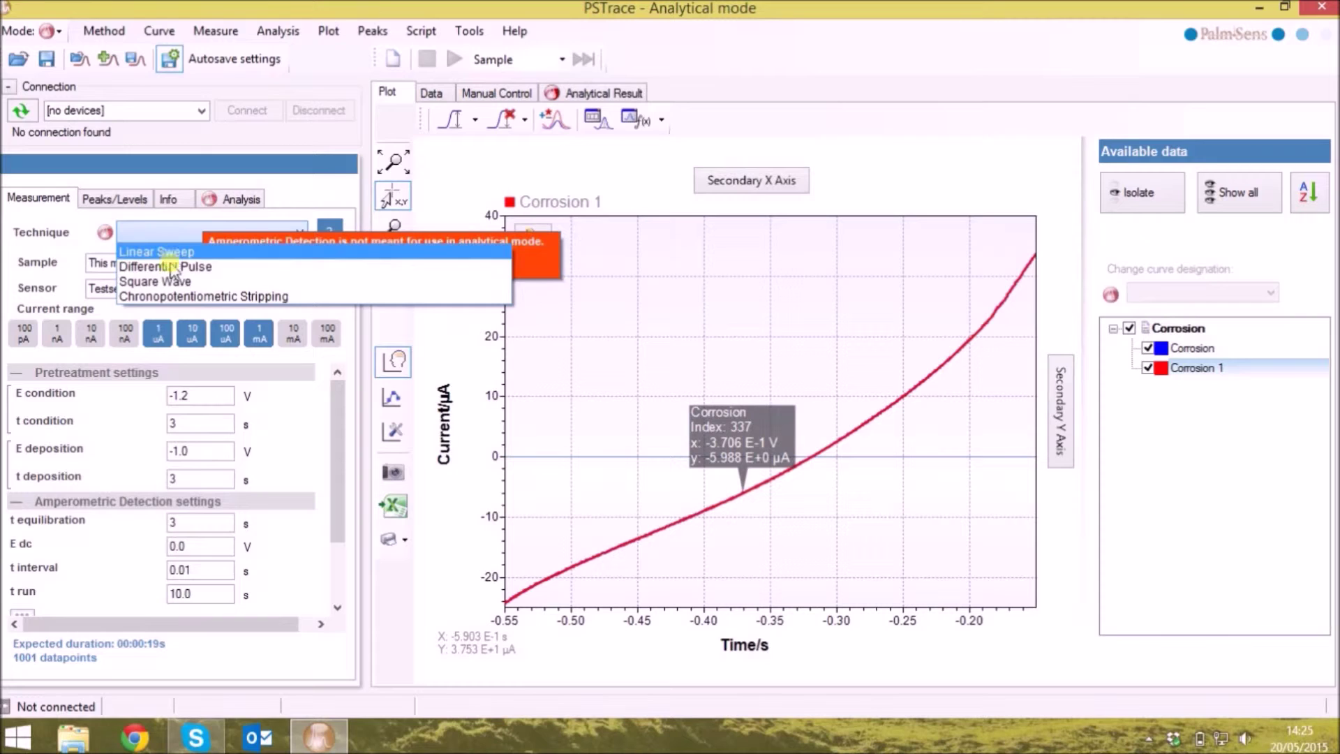
pyautogui.click(171, 279)
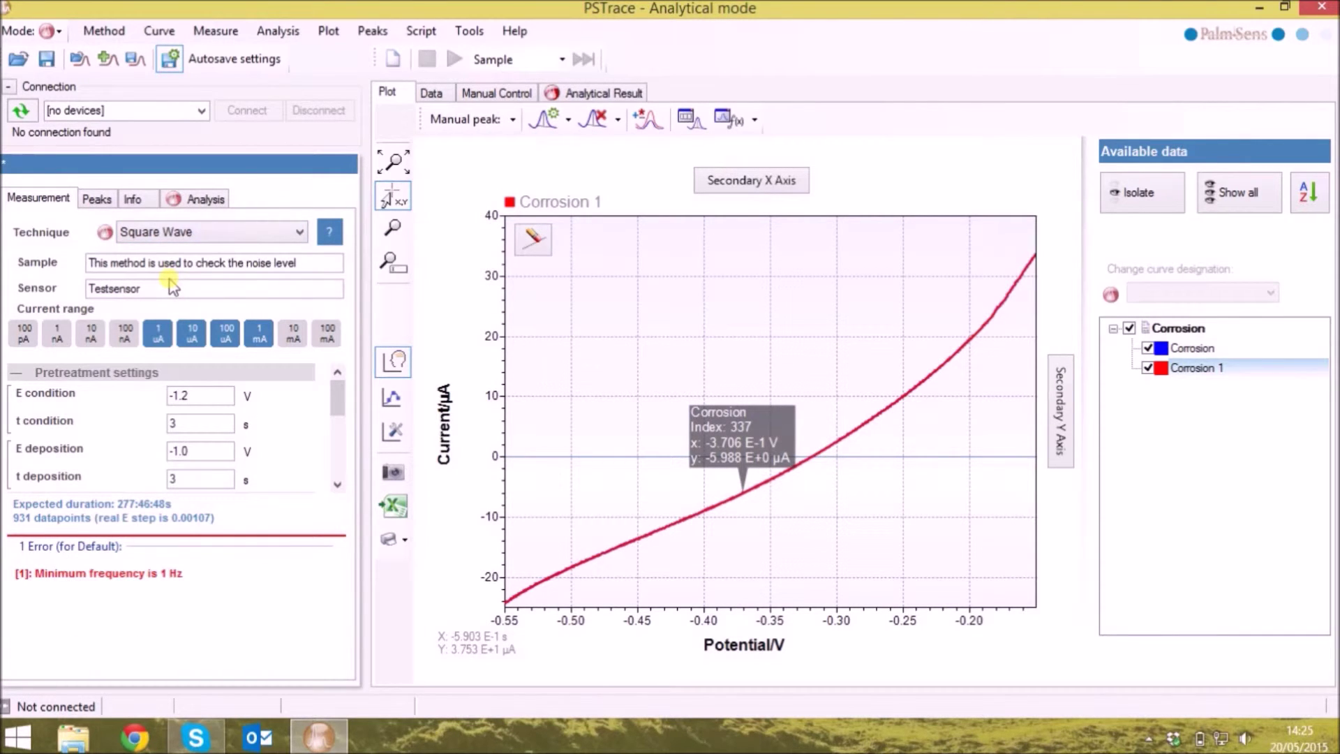
# Set the analysis determination to Calibration and review the analyte, volume and peak settings
pyautogui.click(195, 202)
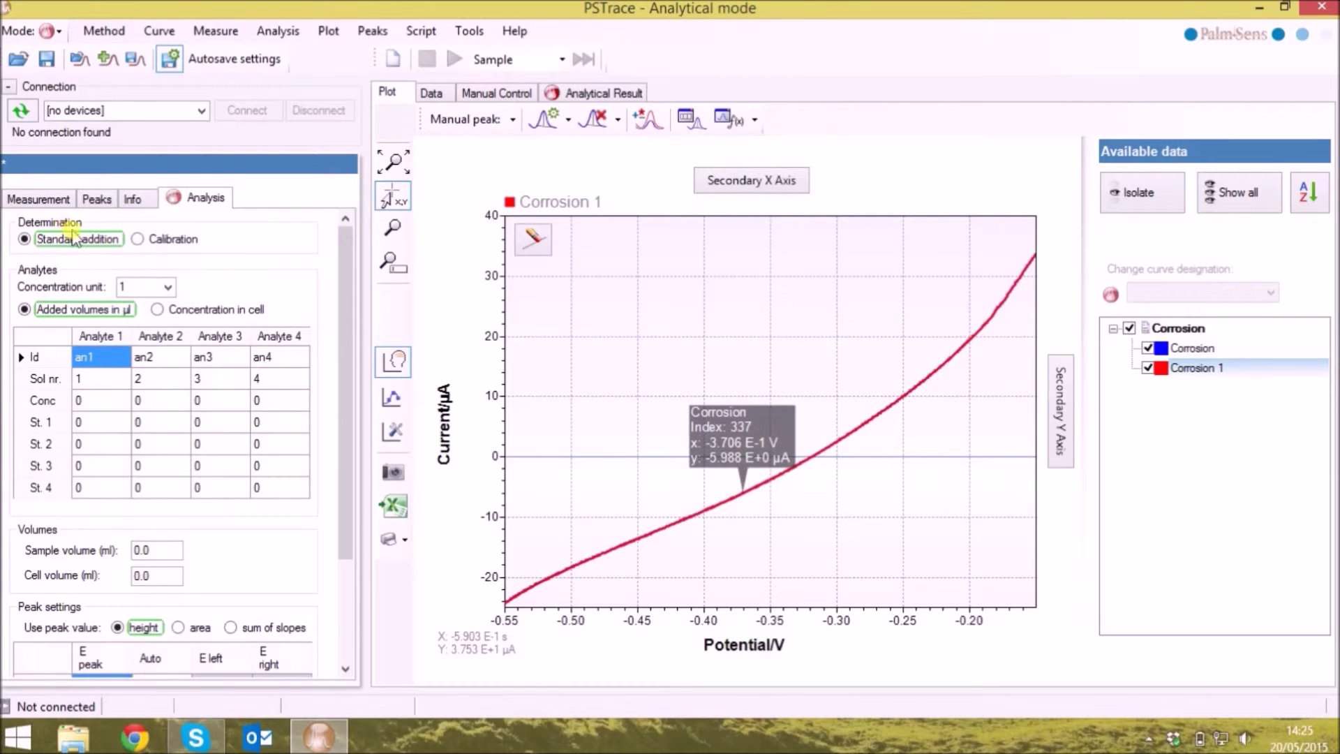
pyautogui.click(137, 240)
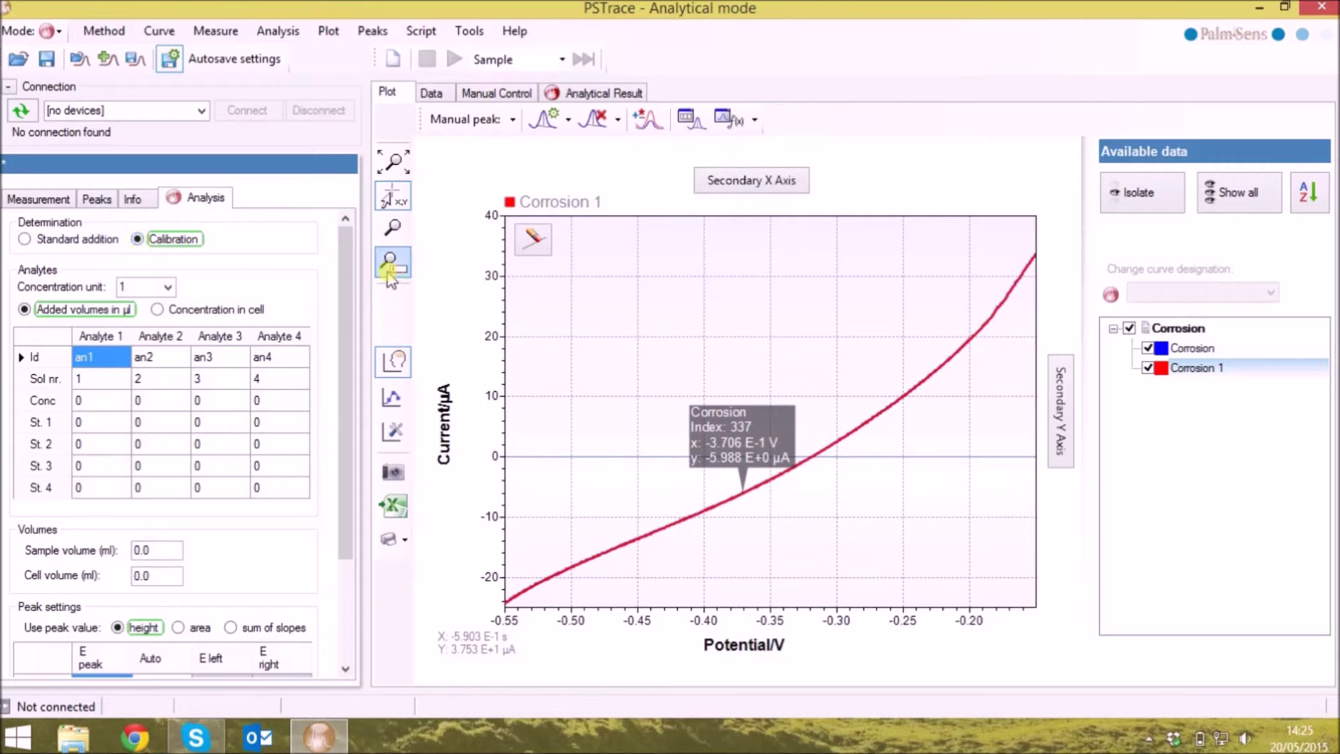
pyautogui.scroll(-2, 361, 454)
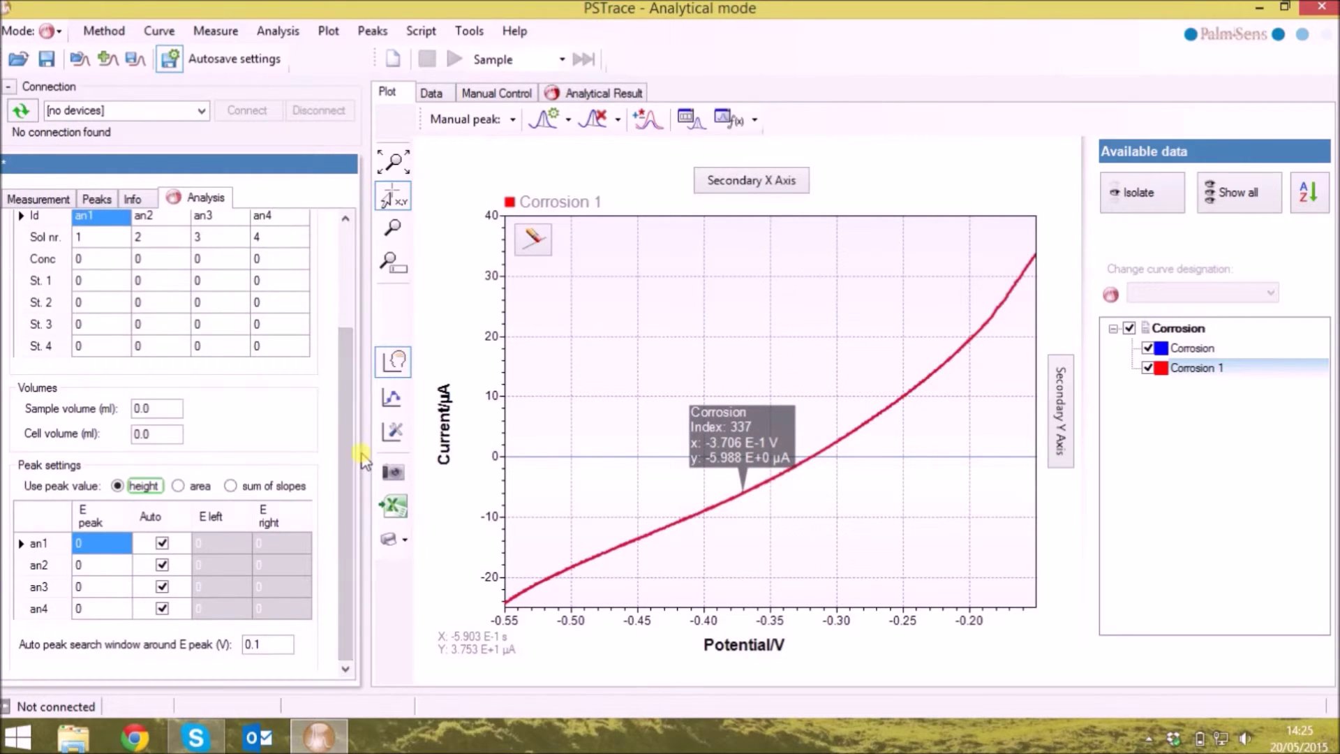
pyautogui.moveTo(349, 528); pyautogui.dragTo(342, 428)
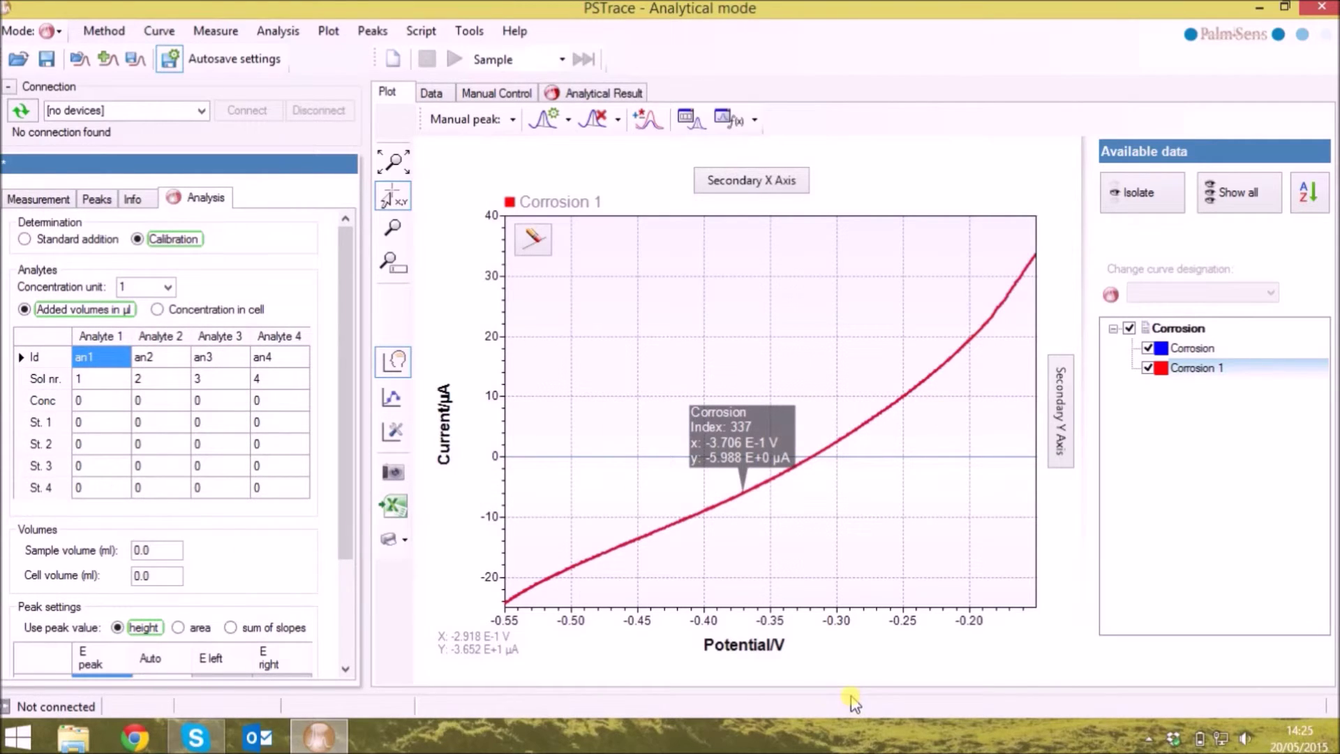
pyautogui.moveTo(338, 403); pyautogui.dragTo(358, 338)
# Switch to Corrosion mode with the Linear Sweep technique and review the material properties used for corrosion analysis
pyautogui.click(49, 30)
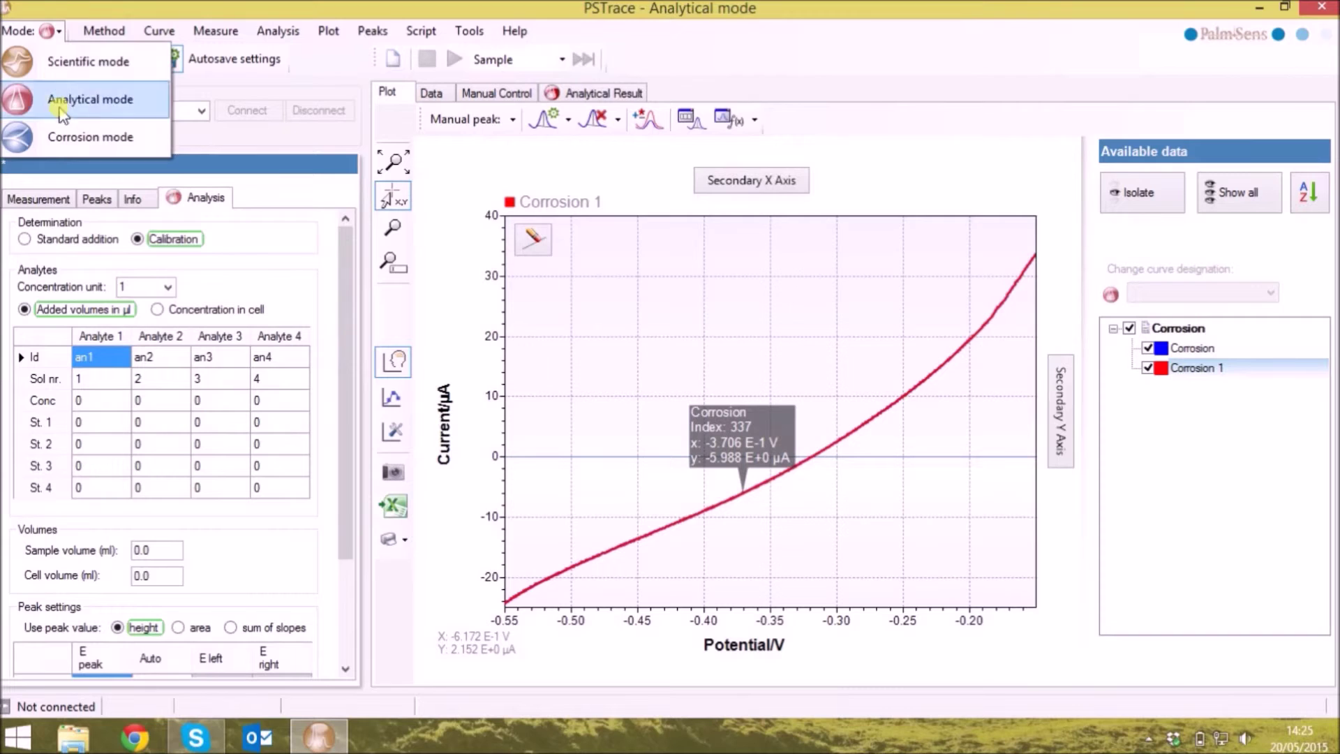
pyautogui.click(60, 139)
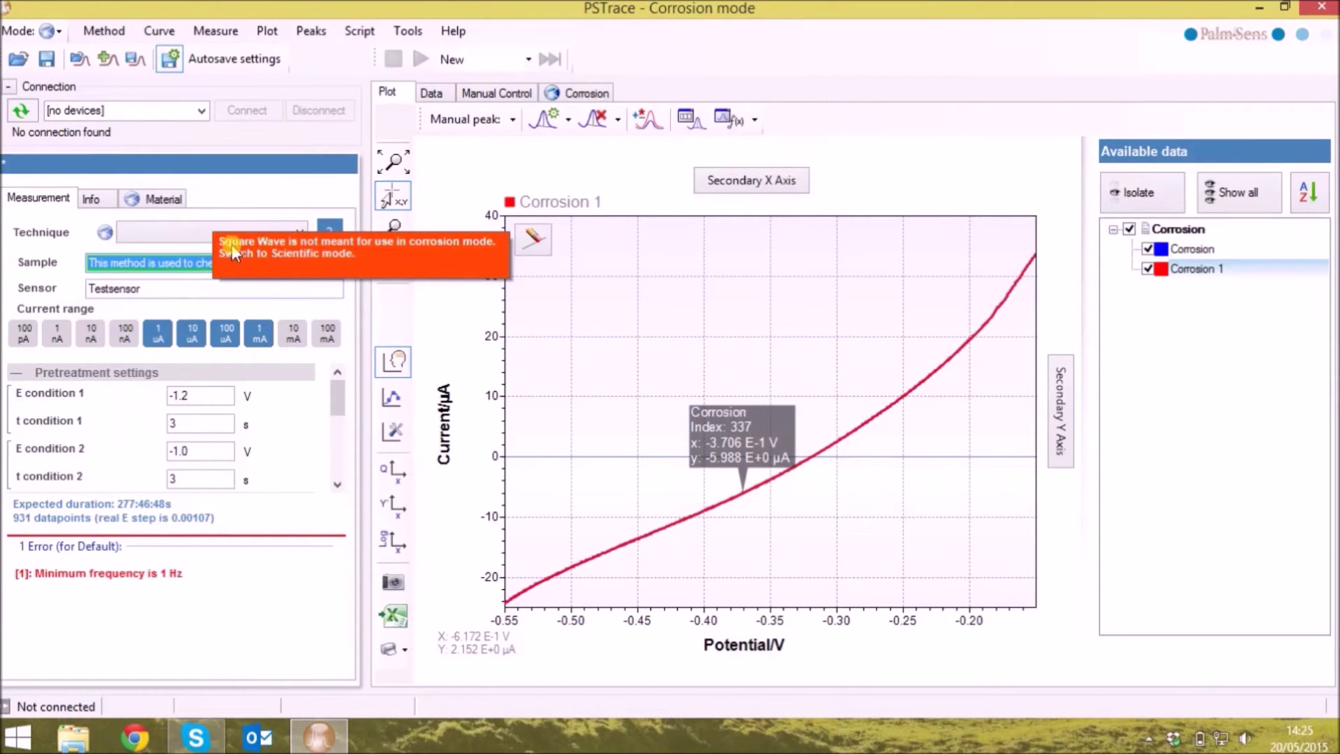
pyautogui.click(156, 233)
pyautogui.click(159, 251)
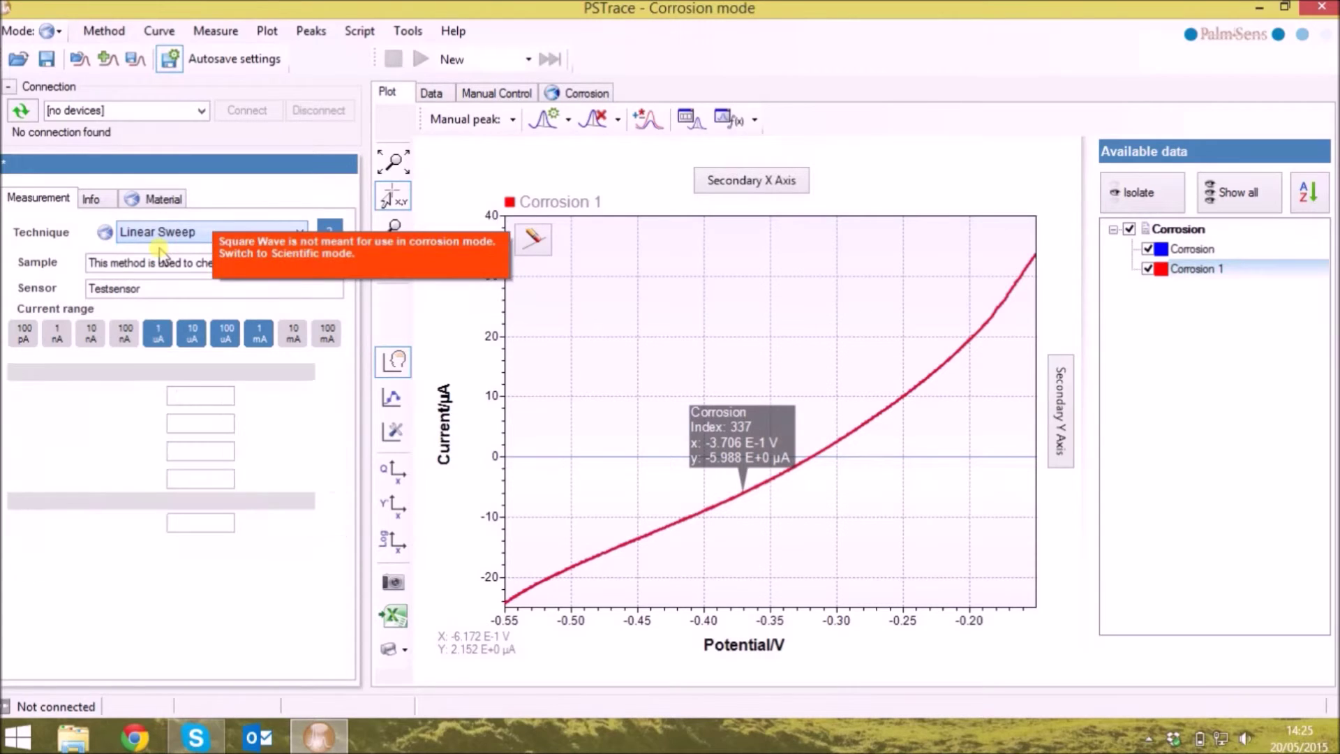
pyautogui.click(158, 203)
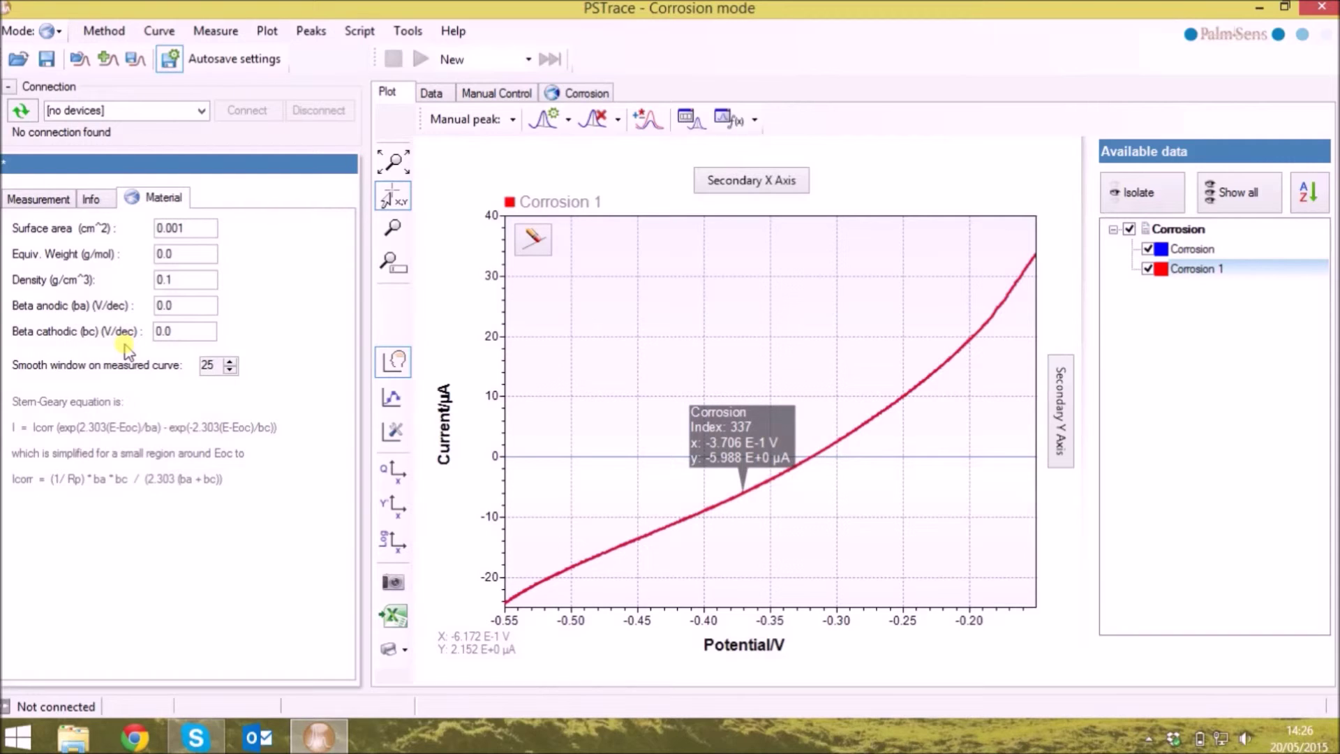
pyautogui.click(28, 198)
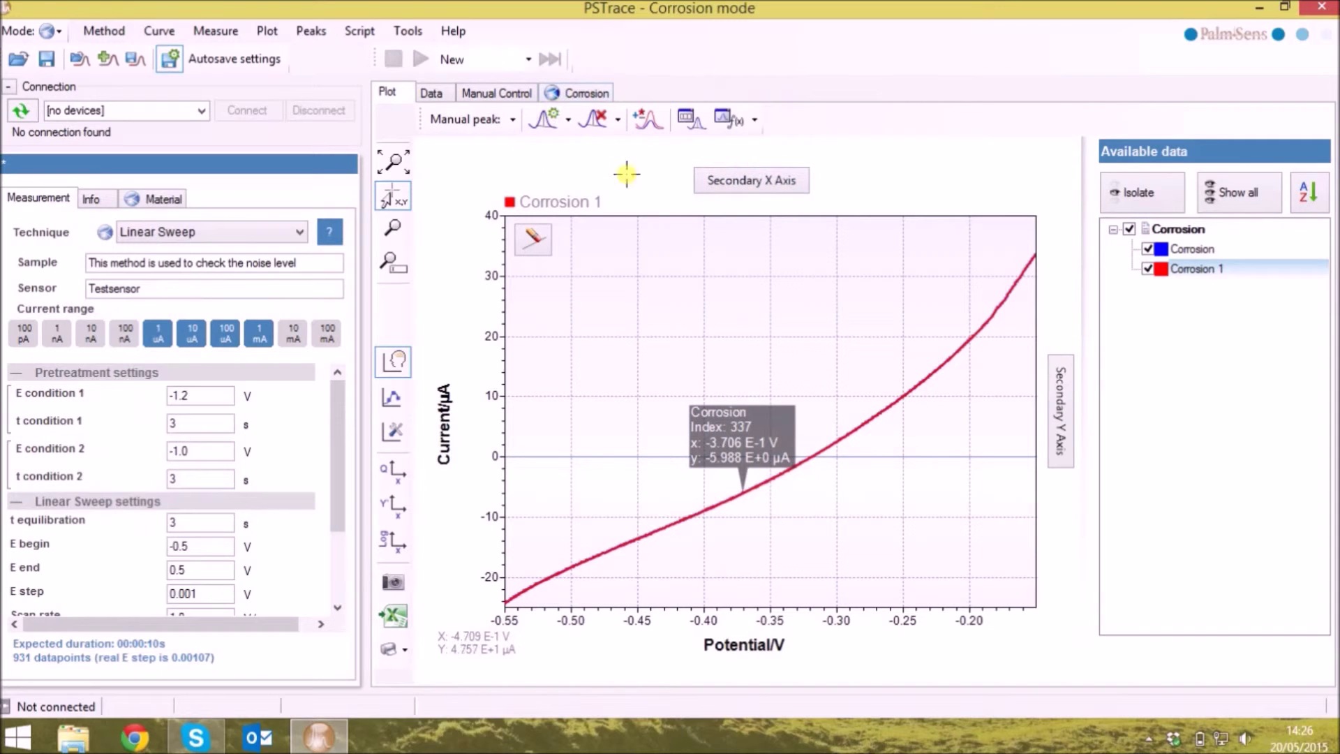
# View the data table of the Corrosion 1 curve with the Y values in mA, and return to the plot
pyautogui.click(435, 94)
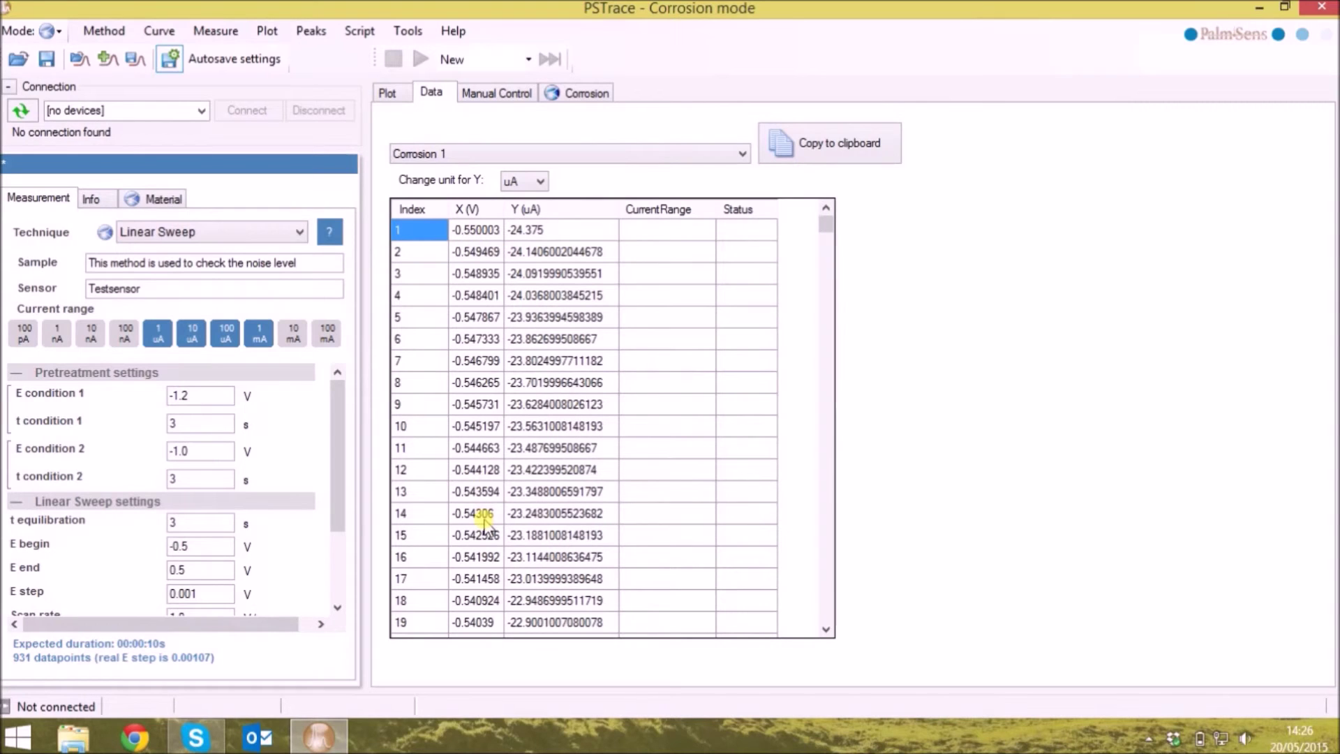
pyautogui.click(534, 187)
pyautogui.click(525, 238)
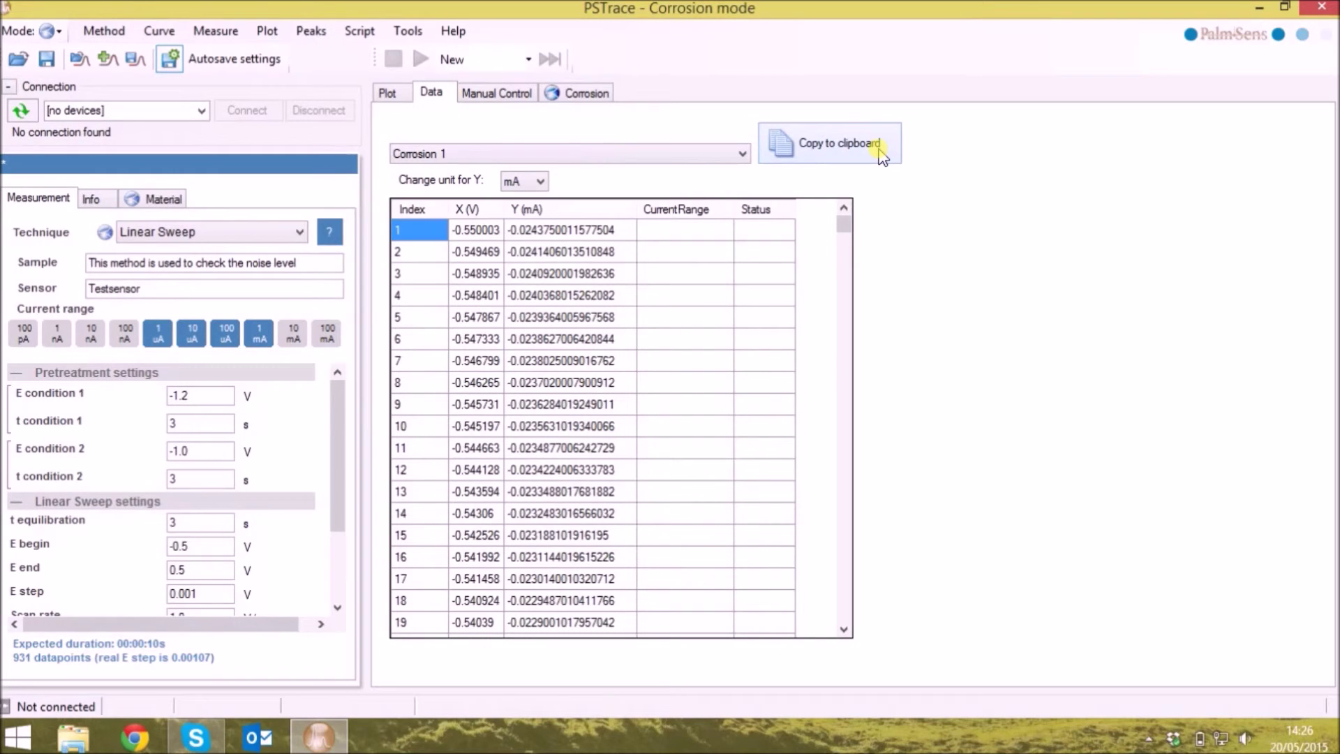
pyautogui.click(387, 93)
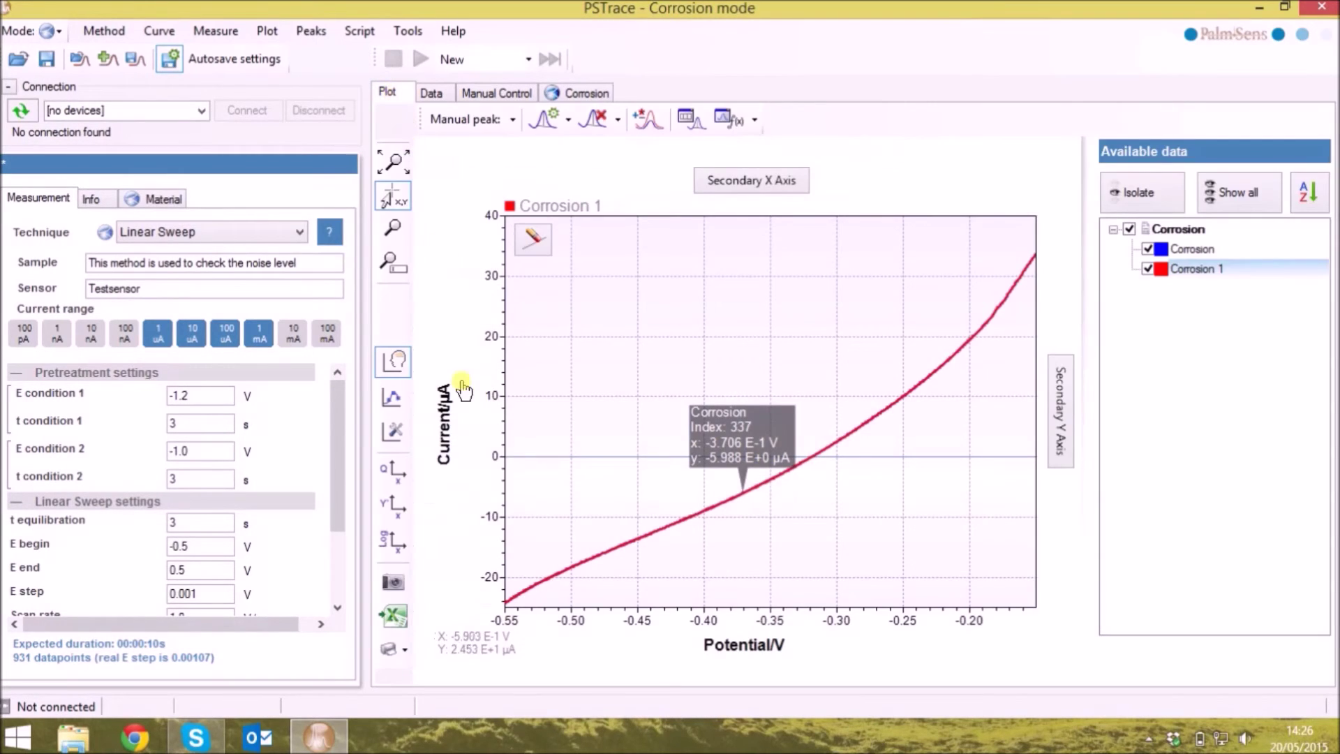
# Review the curve's data table, the corrosion analysis results and the manual cell controls, and return to the plot
pyautogui.click(449, 95)
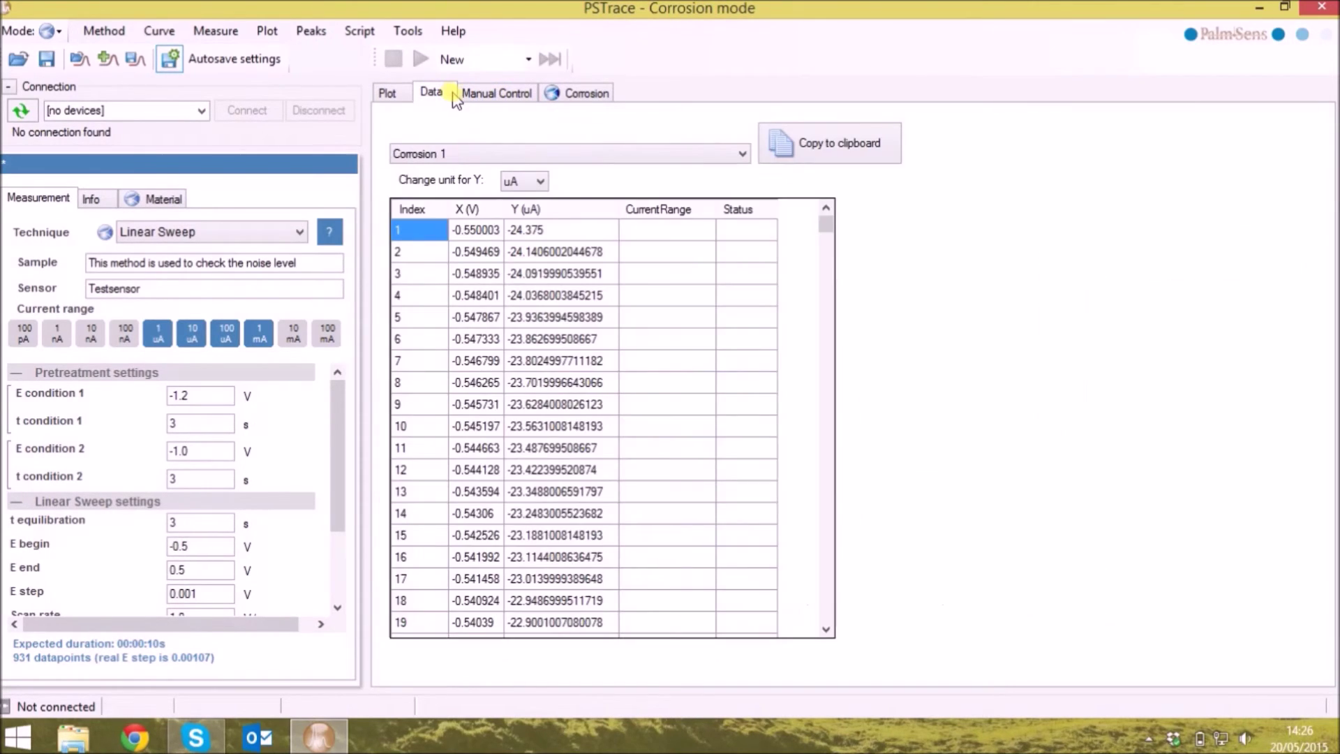
pyautogui.click(571, 98)
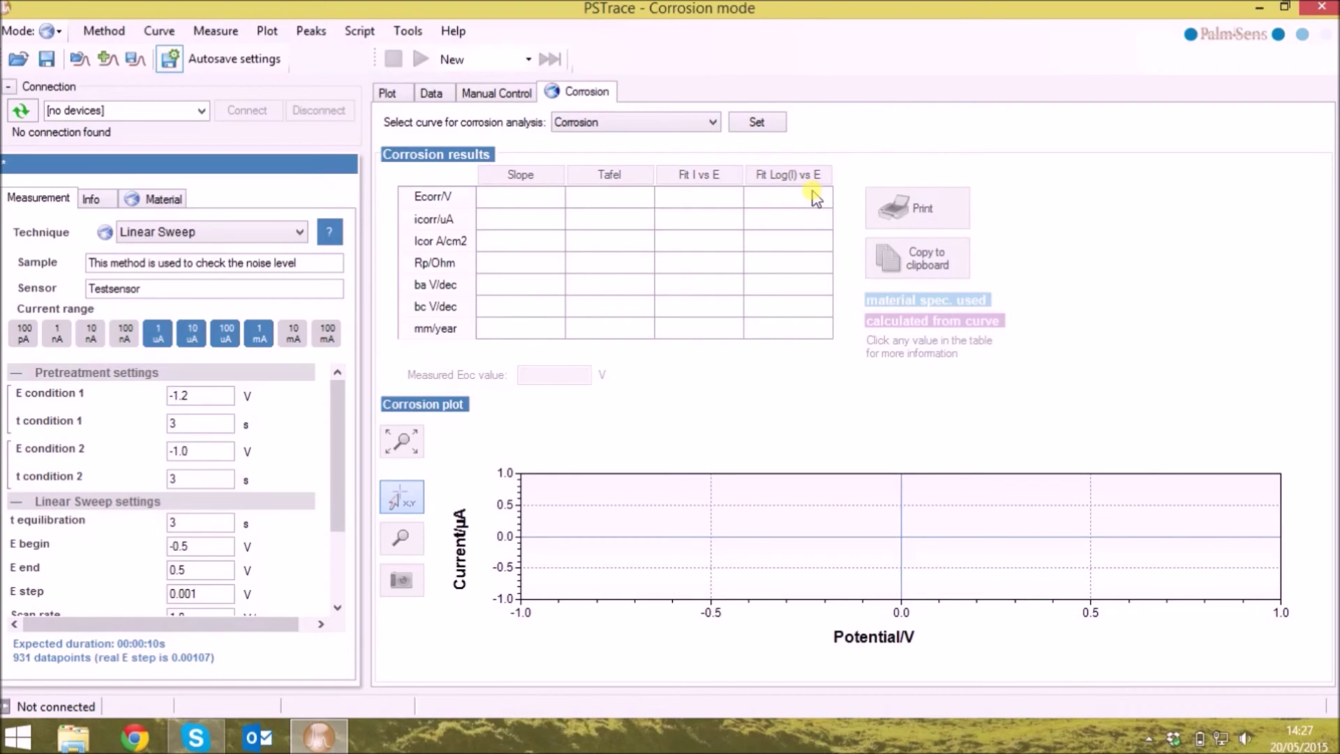
pyautogui.click(491, 93)
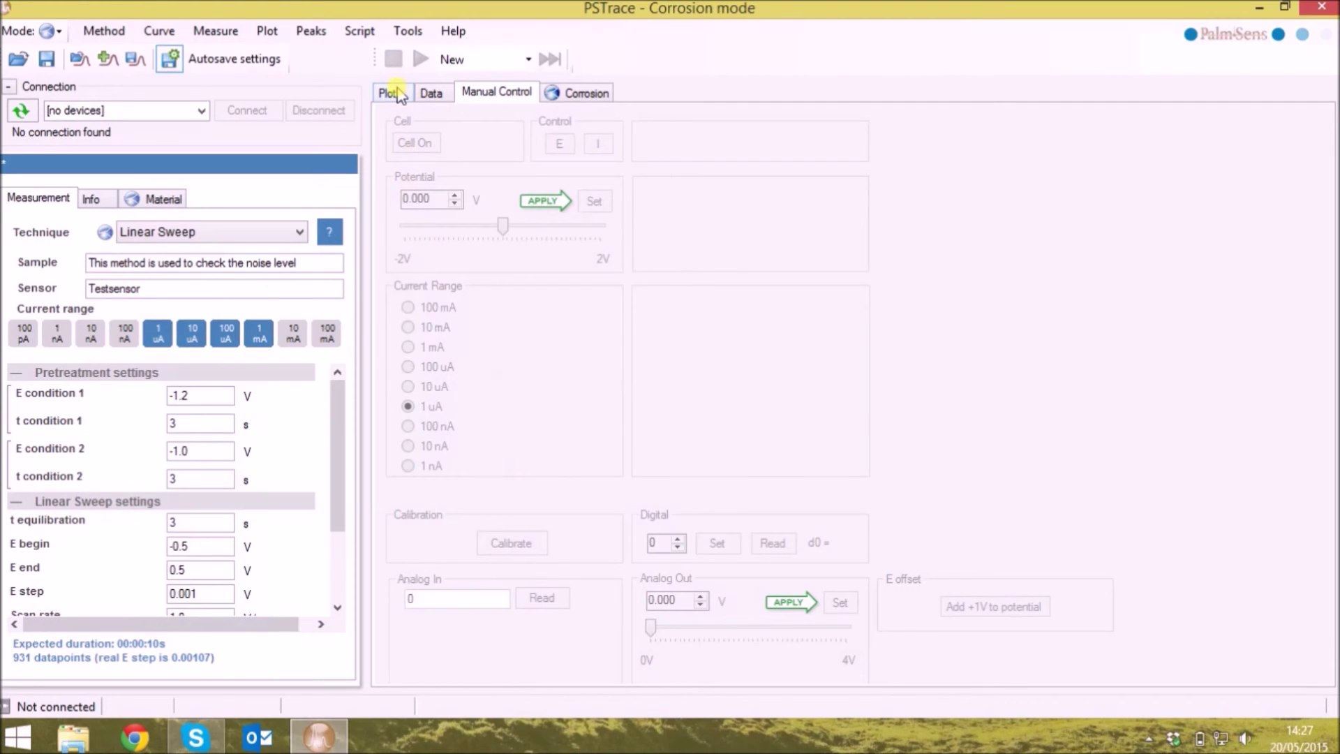
pyautogui.click(388, 92)
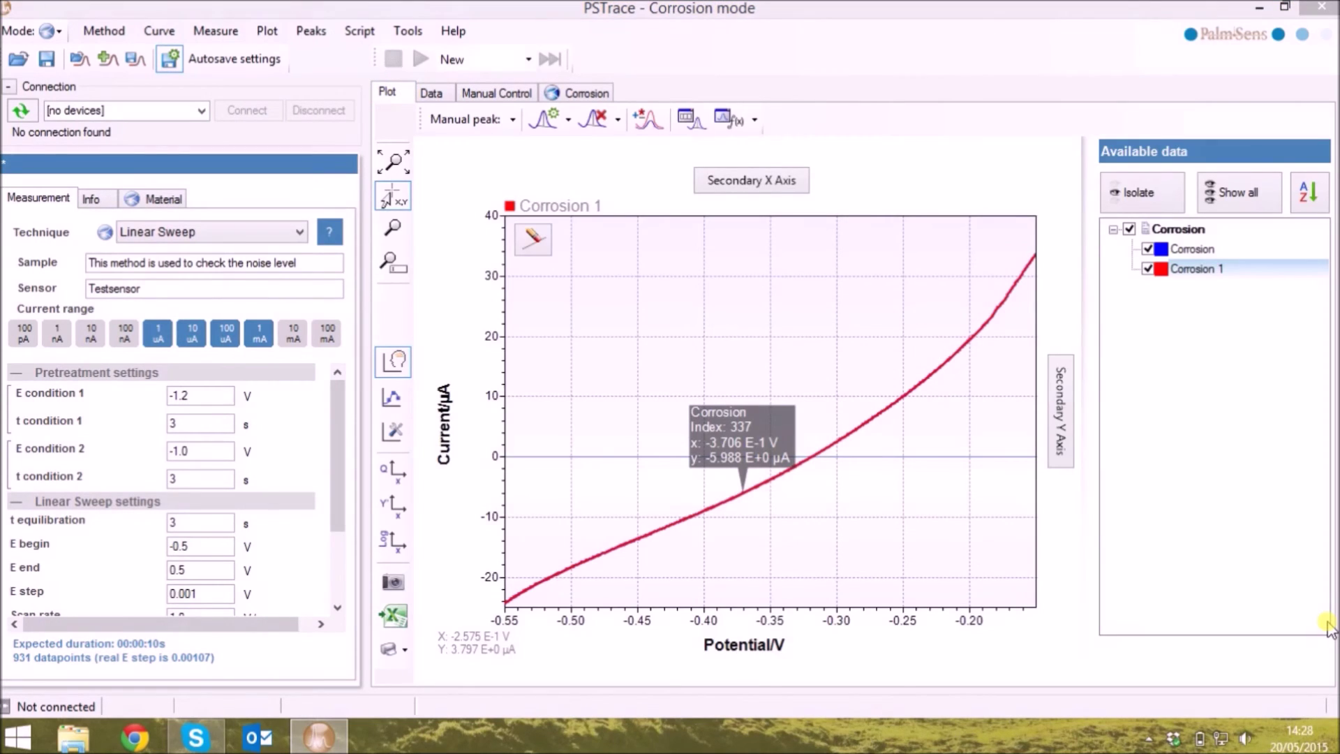